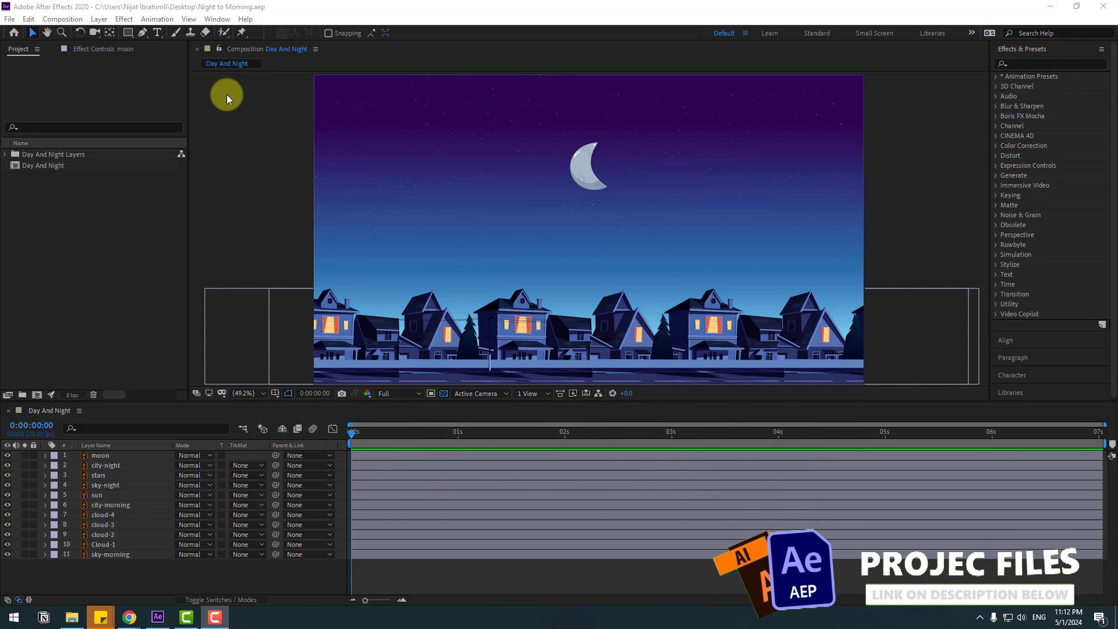
Step: Select the moon layer and set the current time to 0:00:01:00
left_click(102, 457)
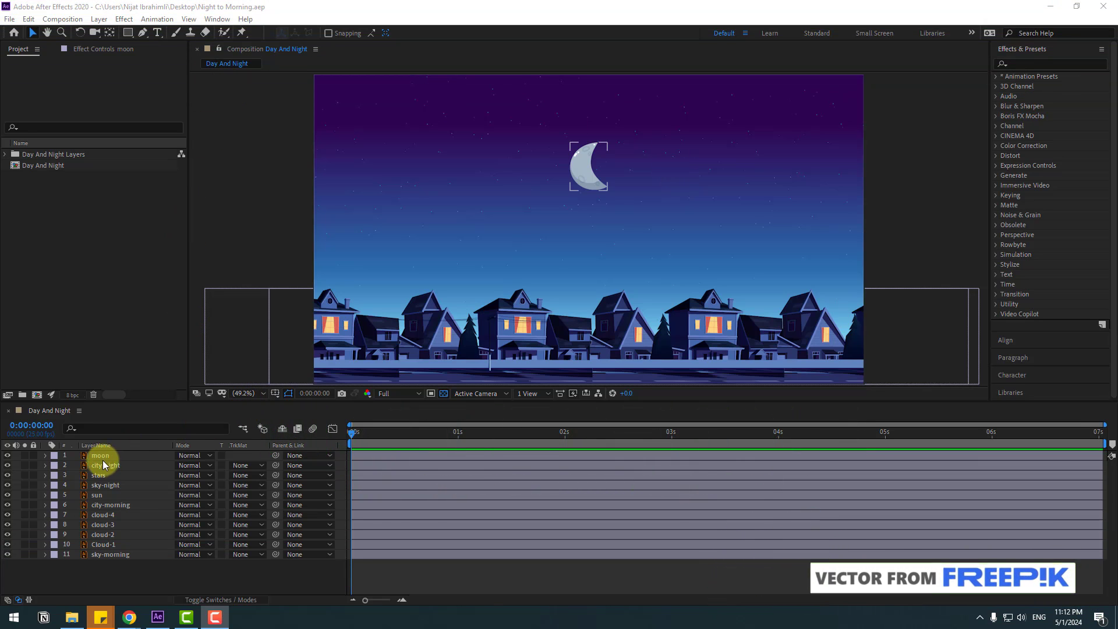
left_click_drag(402, 431, 462, 433)
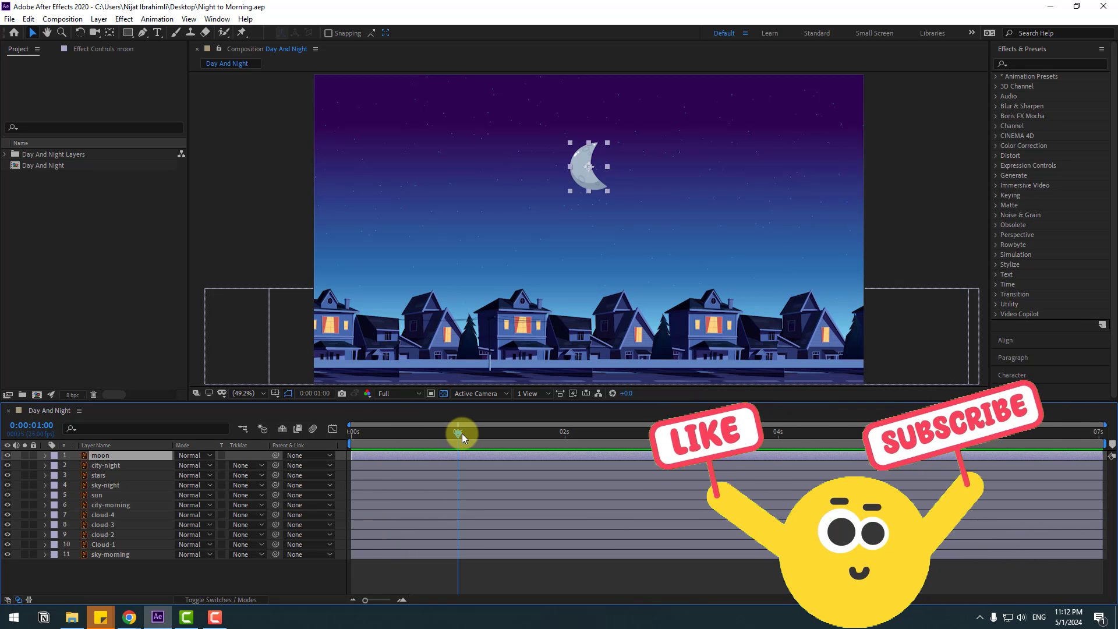
Step: Keyframe the moon's Position from Y 320.9 at 1 s to Y 1065.9 at 2 s, below the houses
key("p")
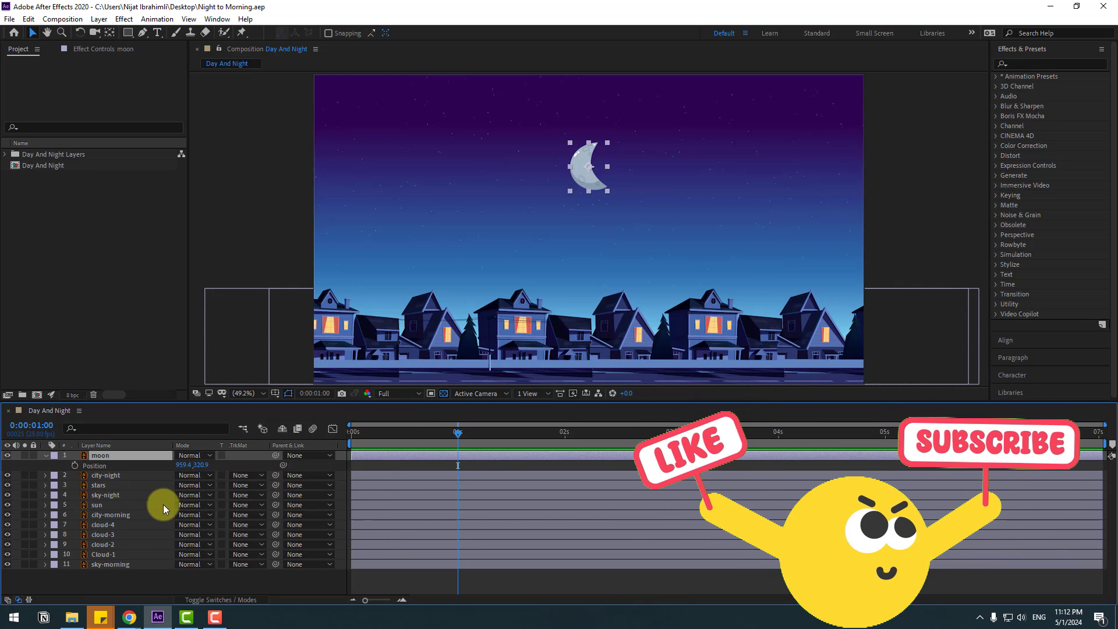
left_click(75, 465)
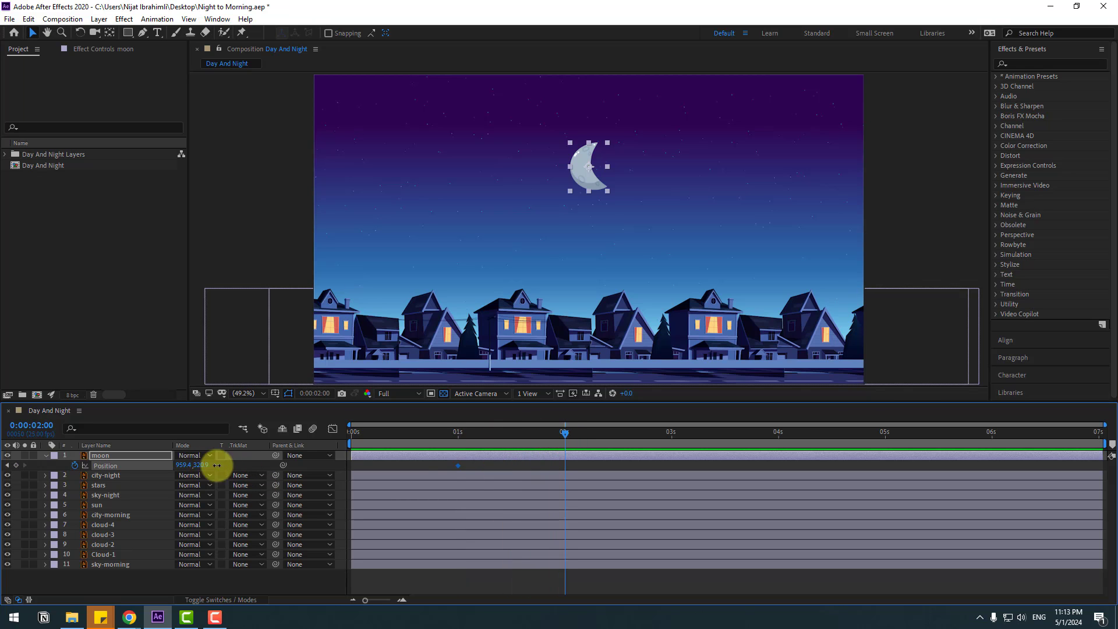
left_click_drag(205, 464, 699, 407)
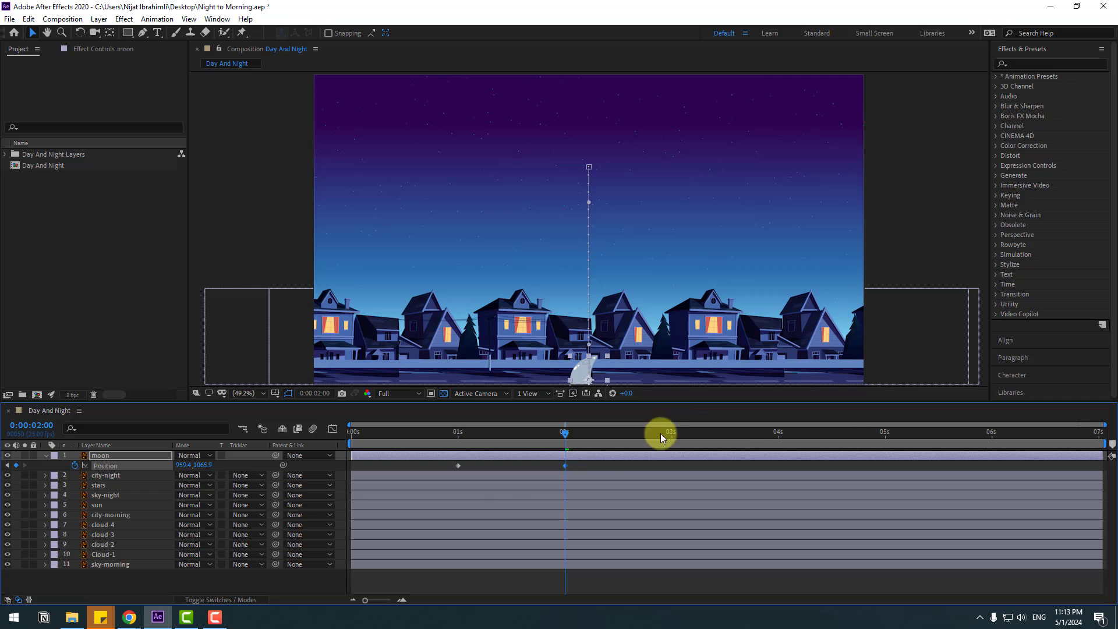
left_click_drag(571, 466, 460, 466)
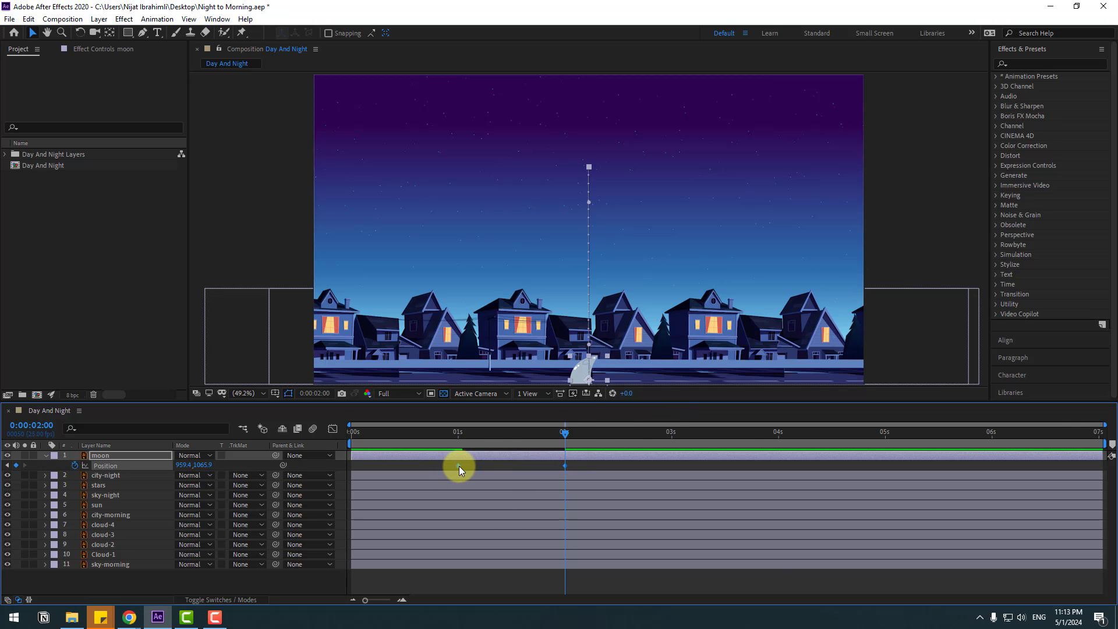
Step: Apply Easy Ease to both moon keyframes and shape the speed curve to start fast and settle slowly
right_click(459, 466)
mouse_move(523, 458)
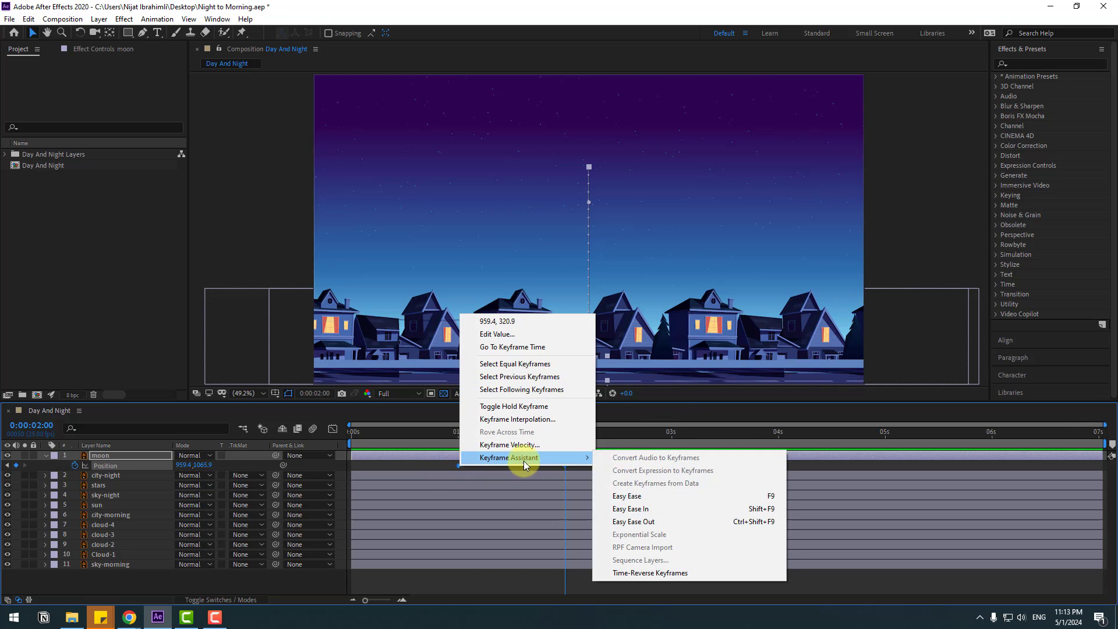
left_click(744, 496)
left_click(333, 428)
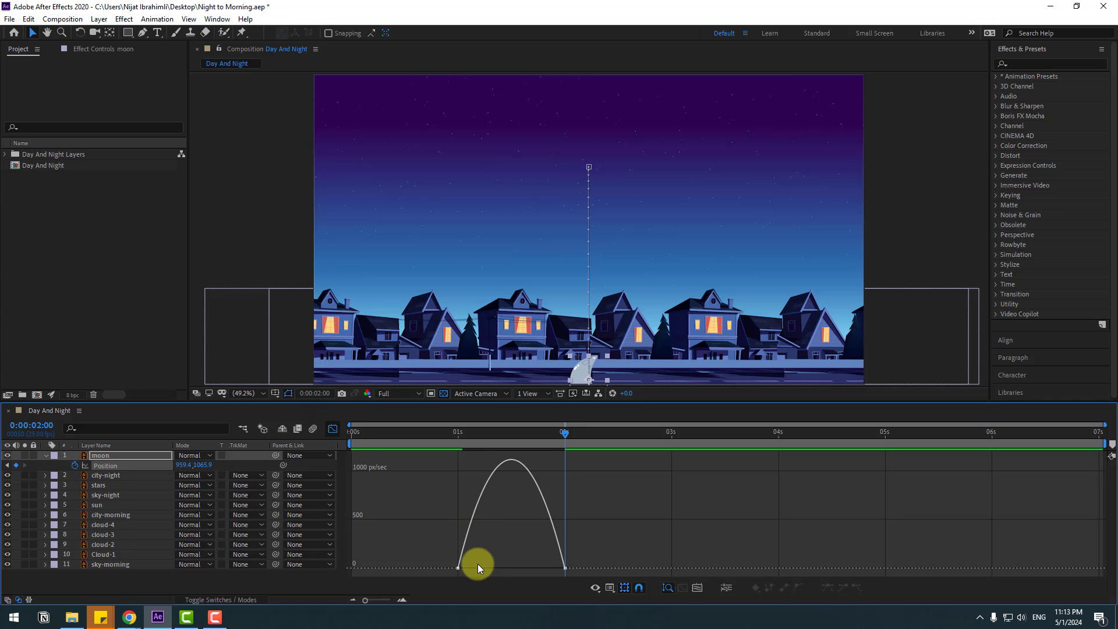
left_click_drag(543, 568, 487, 568)
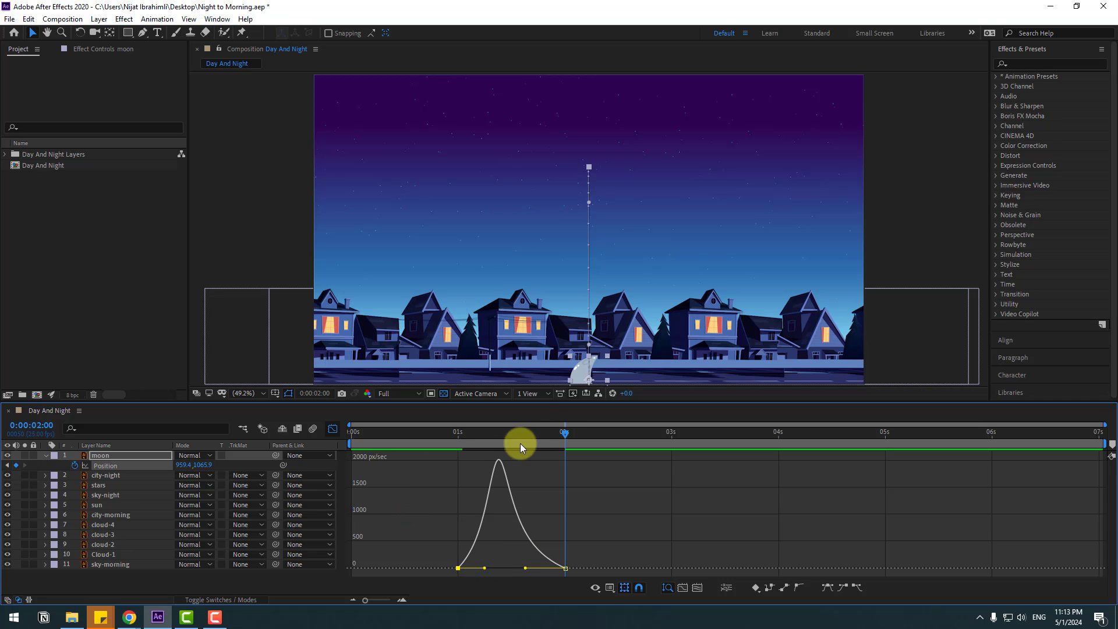
Step: Preview the moon animation, then return to the layer view at the one-second mark
key("space")
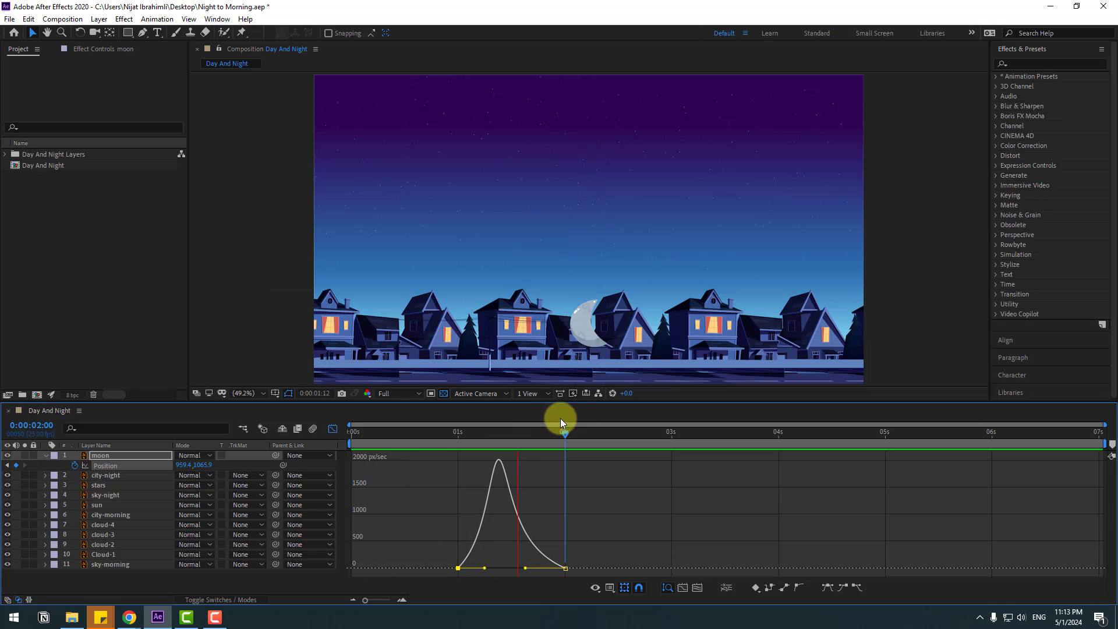
key("space")
left_click(333, 429)
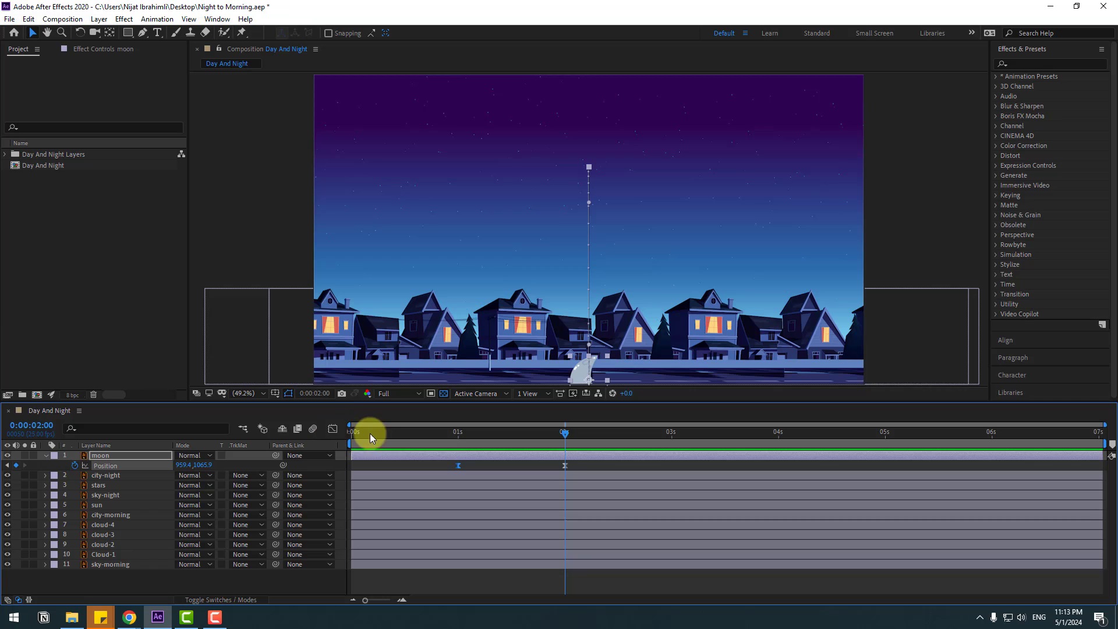
left_click(459, 435)
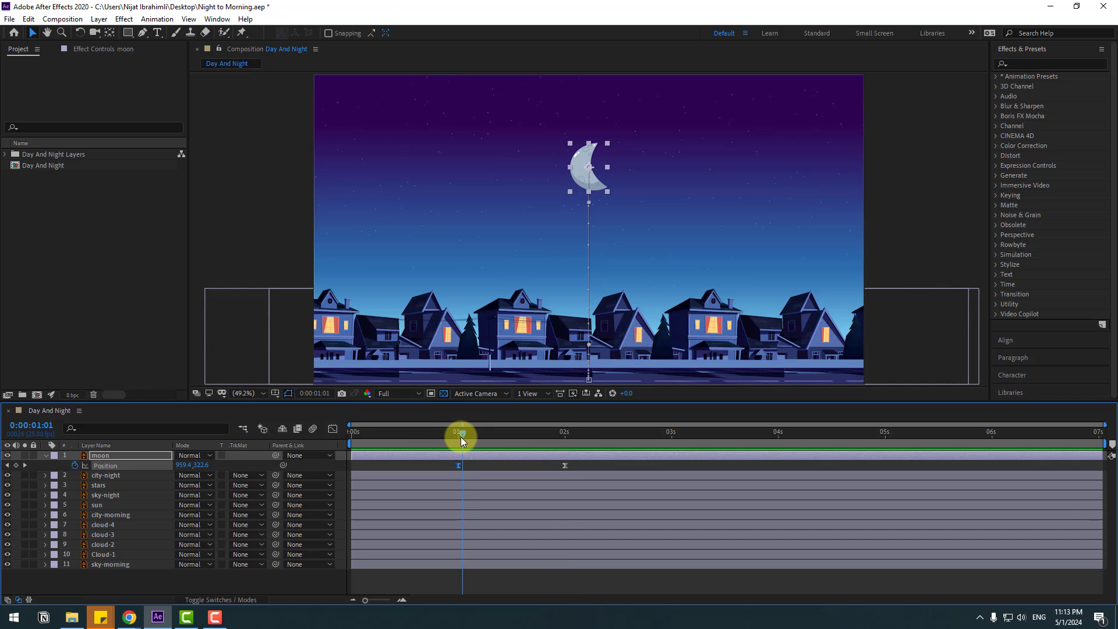
Step: Keyframe the sun's Position from below the houses at 1 s to Y 391.1 at 2 s
left_click(97, 507)
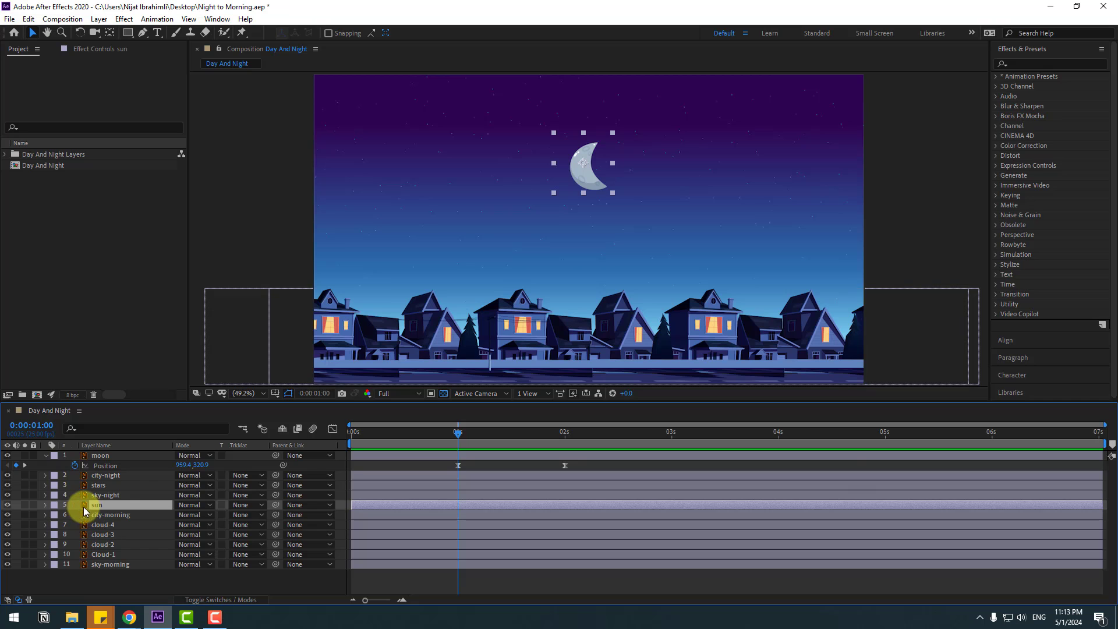
key("p")
left_click(75, 515)
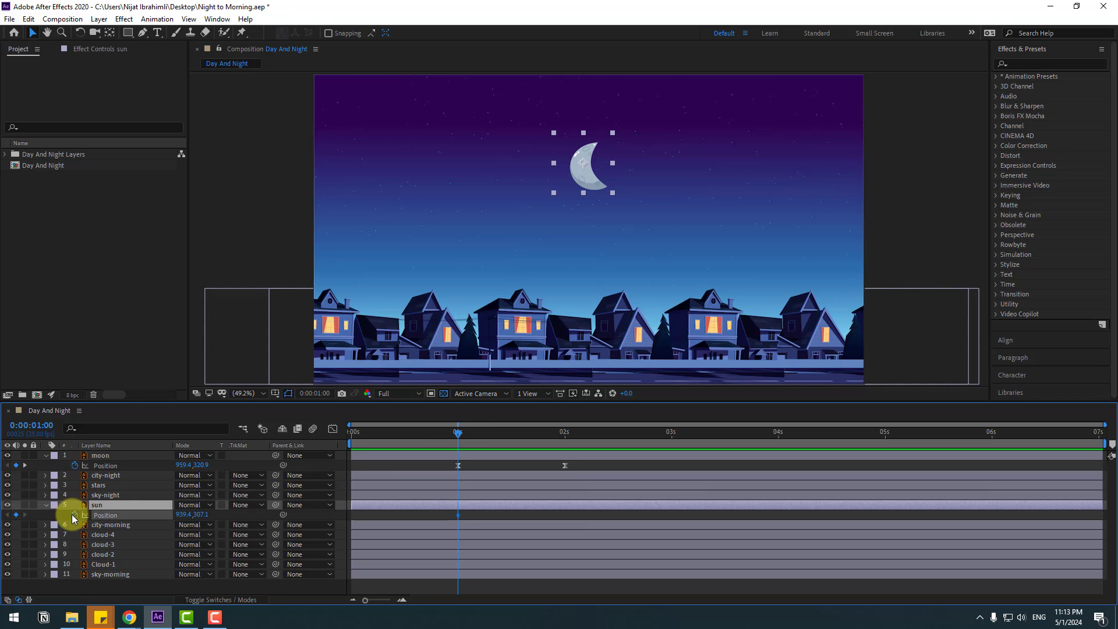
left_click(468, 434)
left_click(24, 504)
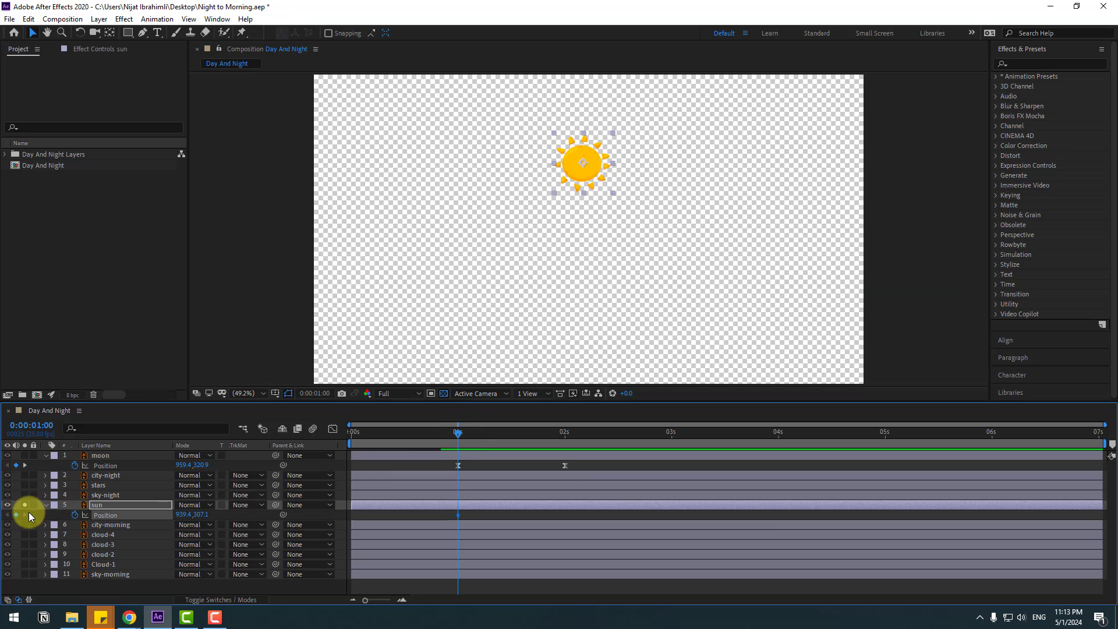
left_click_drag(200, 515, 645, 484)
left_click_drag(467, 436, 562, 440)
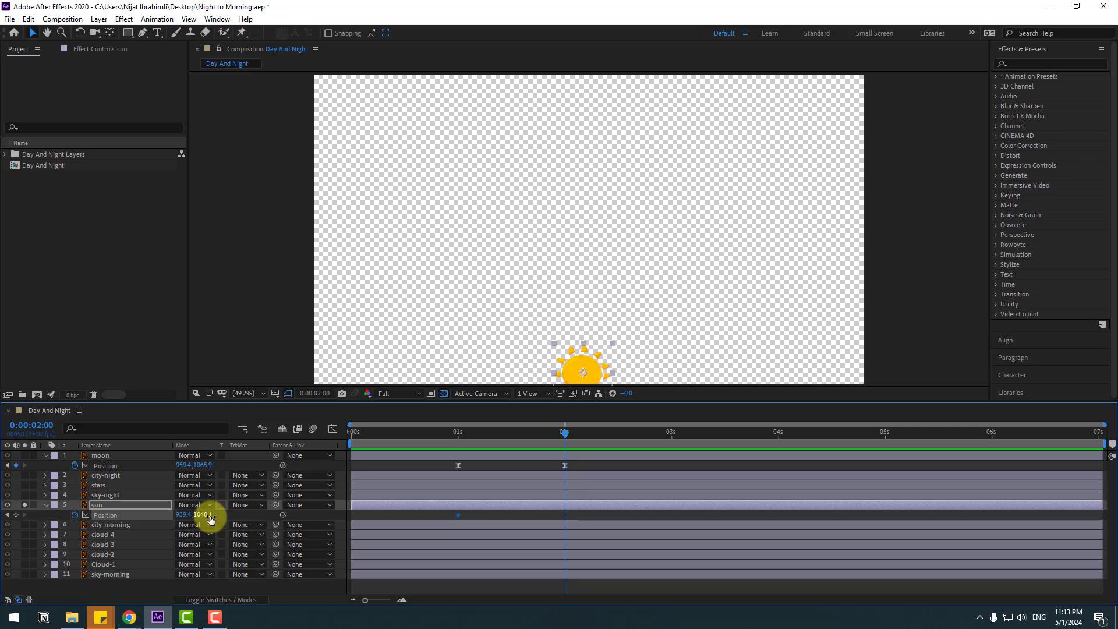
left_click_drag(211, 520, 32, 506)
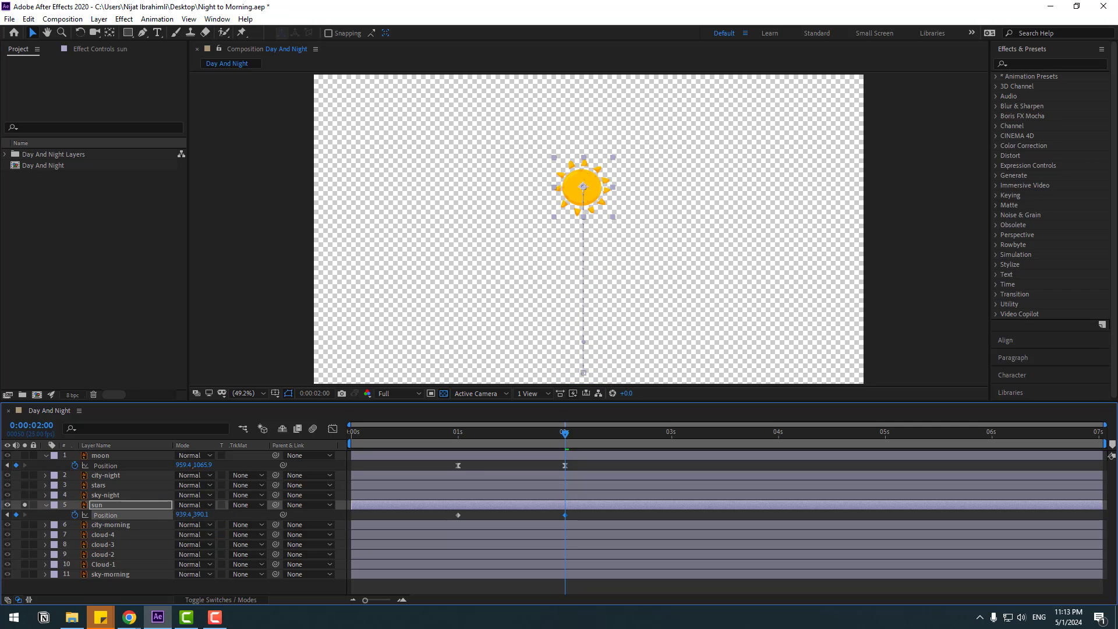
Step: Scrub through the sunrise, with moon and sun soloed together to compare their motion
left_click(25, 504)
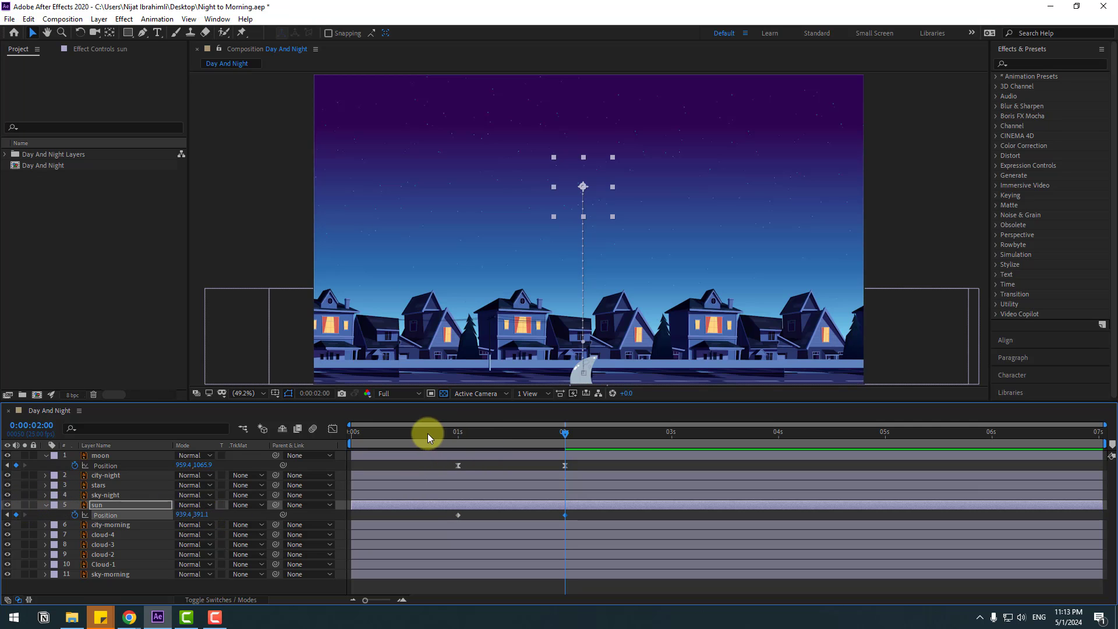
left_click_drag(428, 433, 527, 434)
left_click(96, 456)
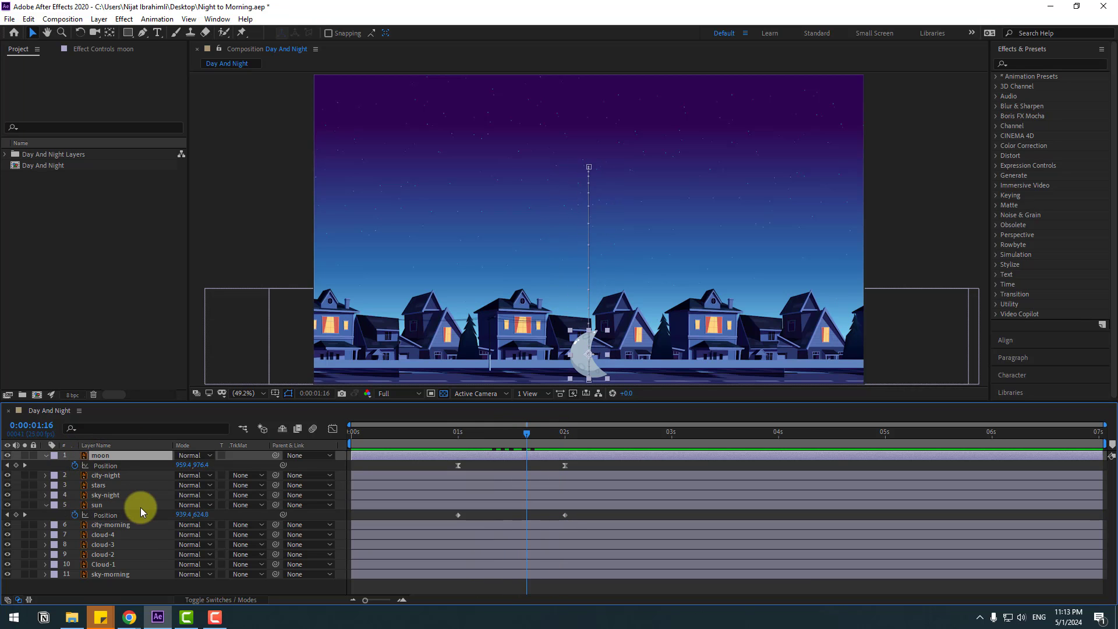
left_click(99, 505, "ctrl")
left_click(25, 455)
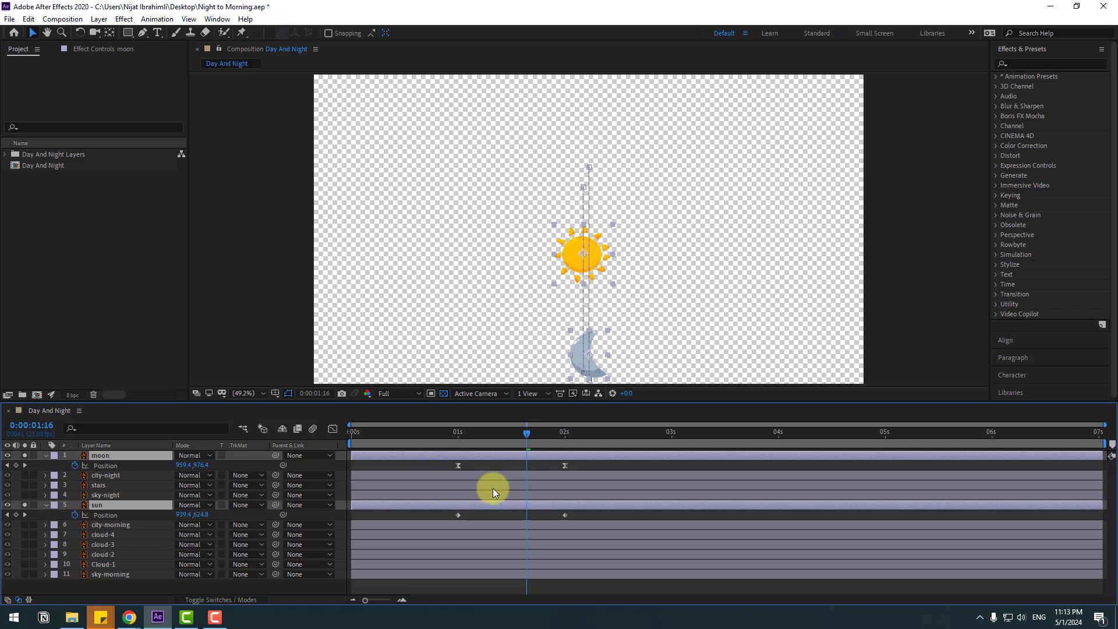
left_click_drag(452, 432, 492, 431)
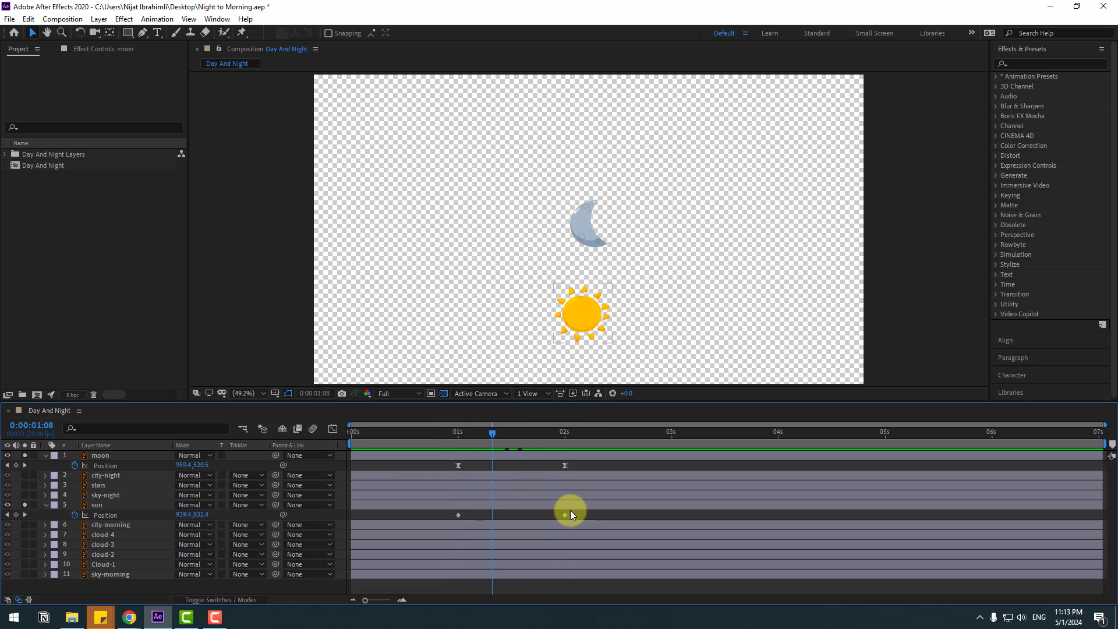
Step: Ease both sun keyframes with a fast-start speed curve, then unsolo the moon and sun
left_click_drag(576, 512, 458, 515)
right_click(458, 515)
mouse_move(466, 506)
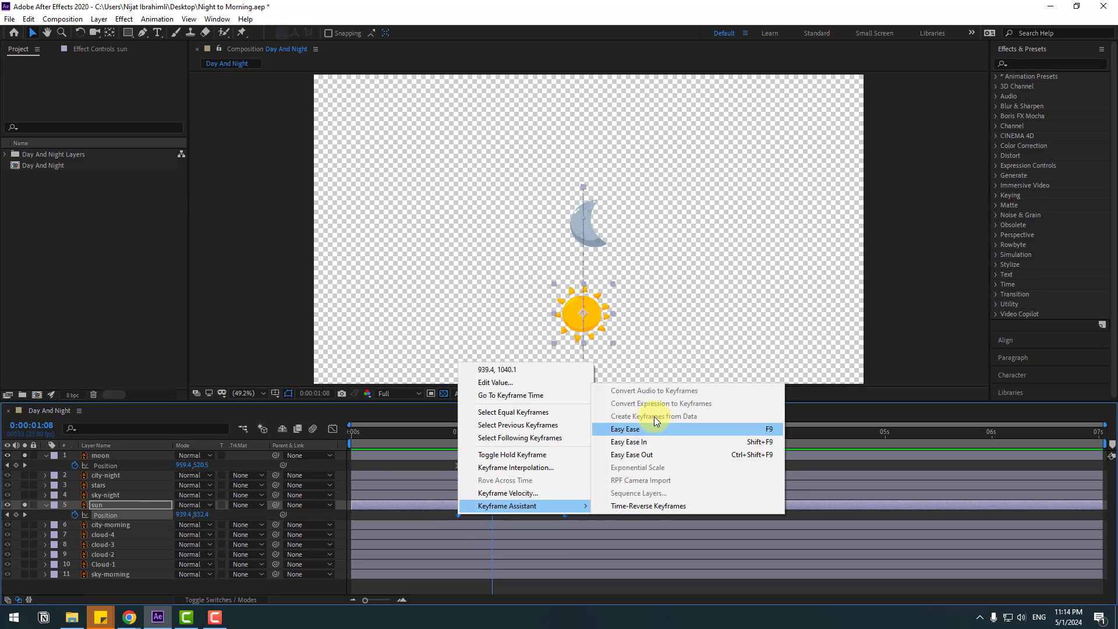
left_click(652, 430)
left_click(332, 429)
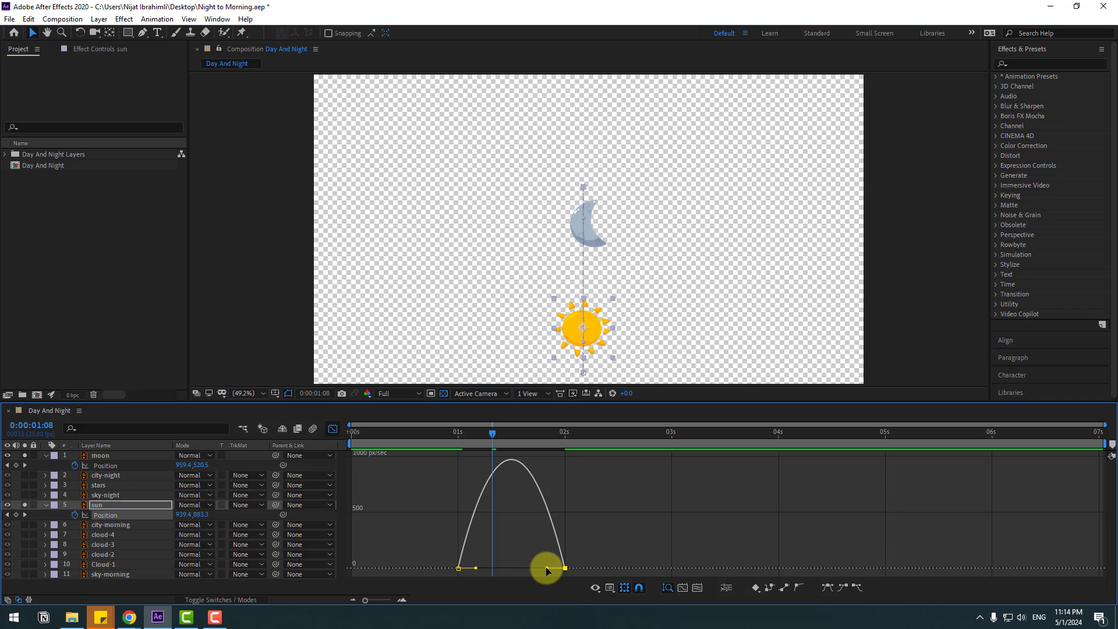
left_click_drag(546, 569, 525, 568)
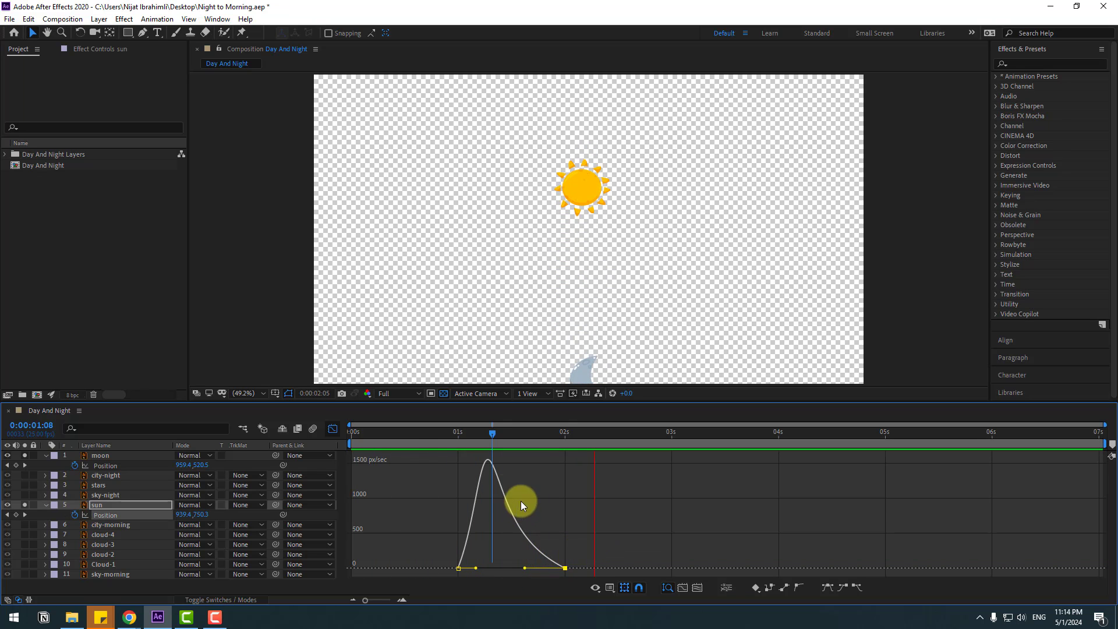
key("space")
left_click(333, 431)
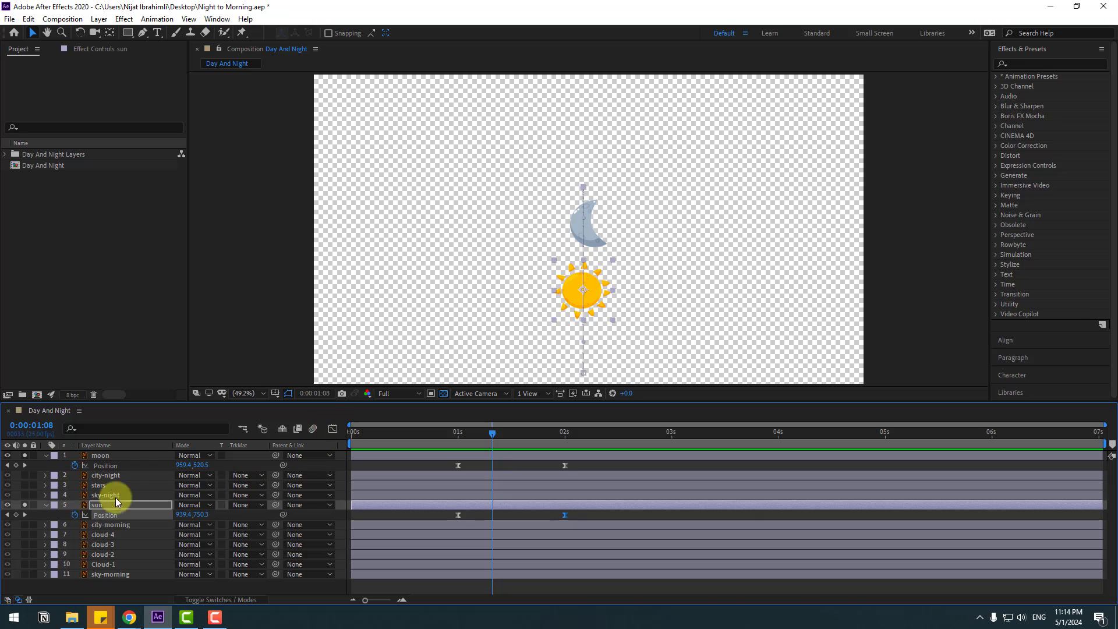
left_click(45, 505)
left_click(25, 456)
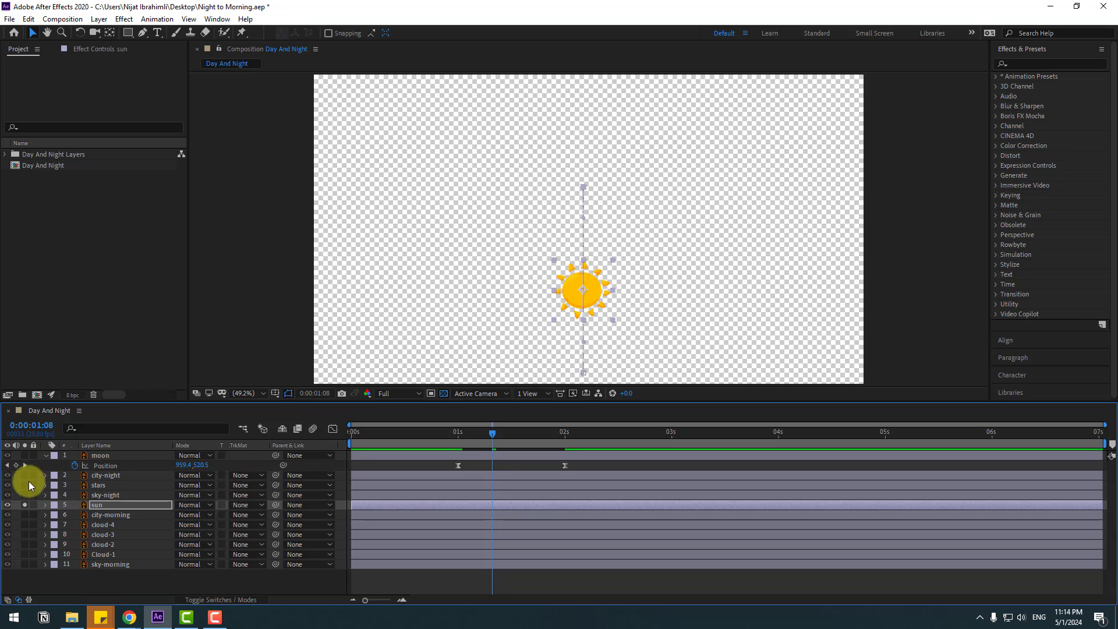
left_click(24, 505)
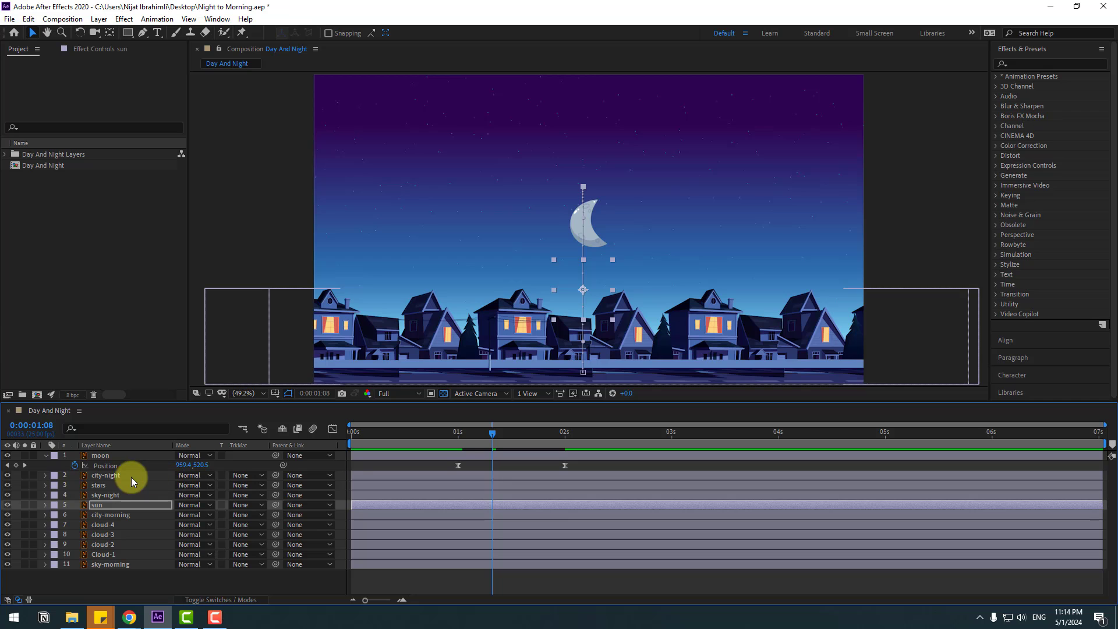
Step: Add Opacity keyframes at 1 s on the city-night, stars and sky-night layers
left_click(113, 475)
left_click_drag(484, 440, 459, 438)
key("t")
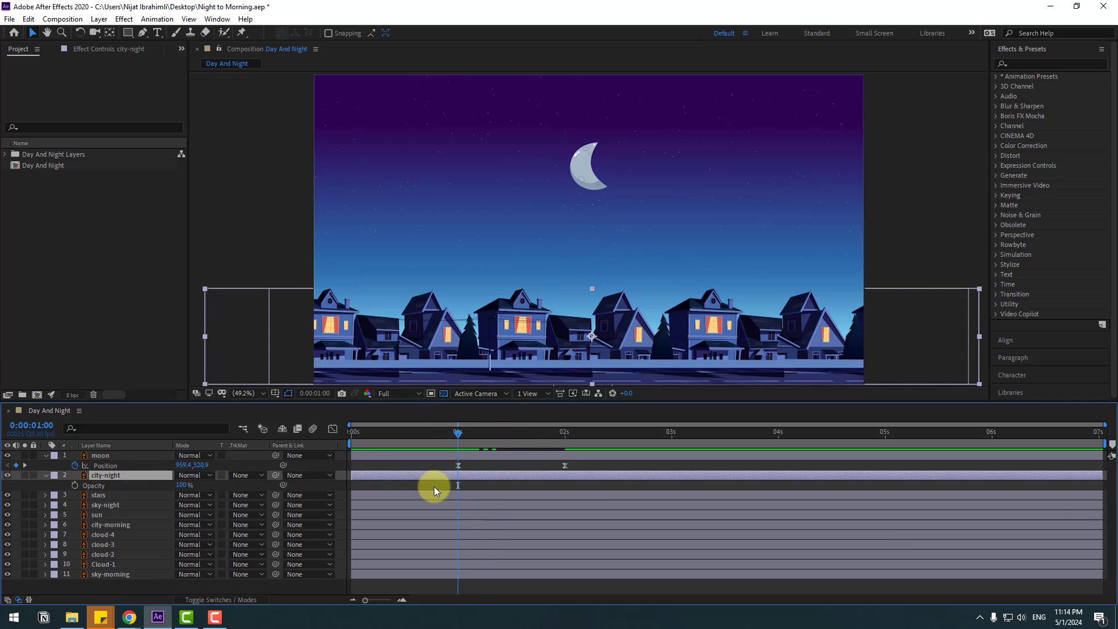
left_click(74, 486)
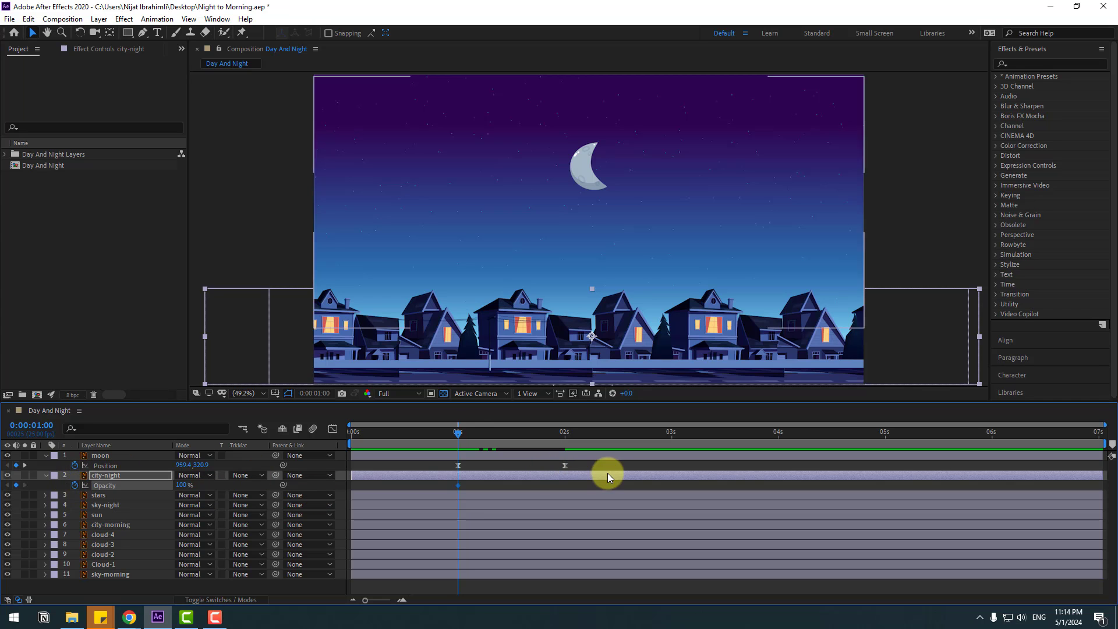
left_click(101, 496)
key("t")
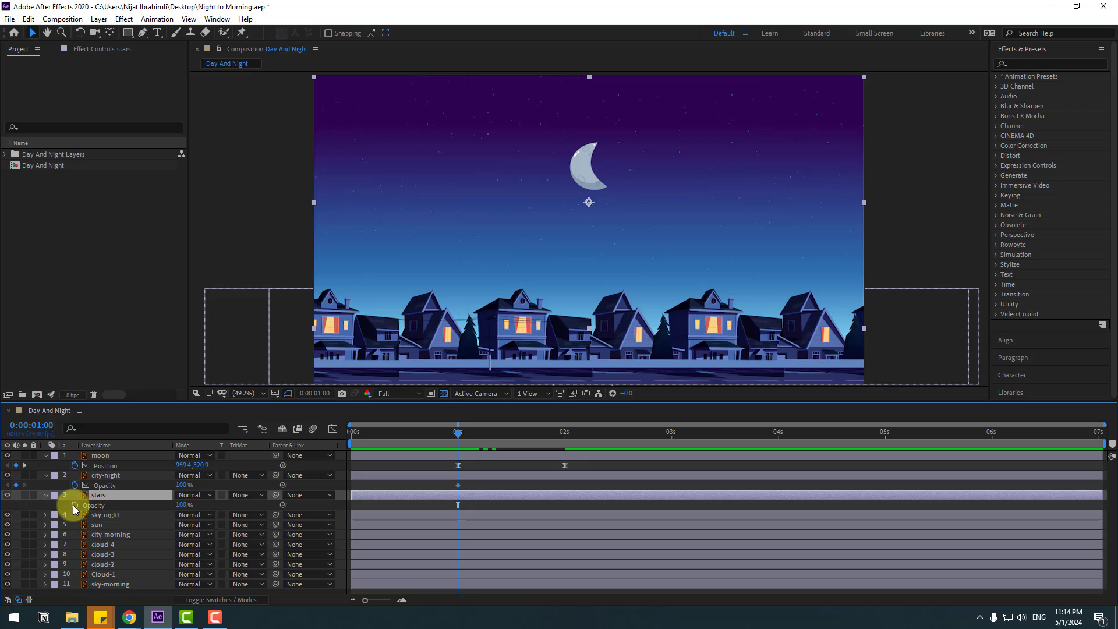
left_click(74, 505)
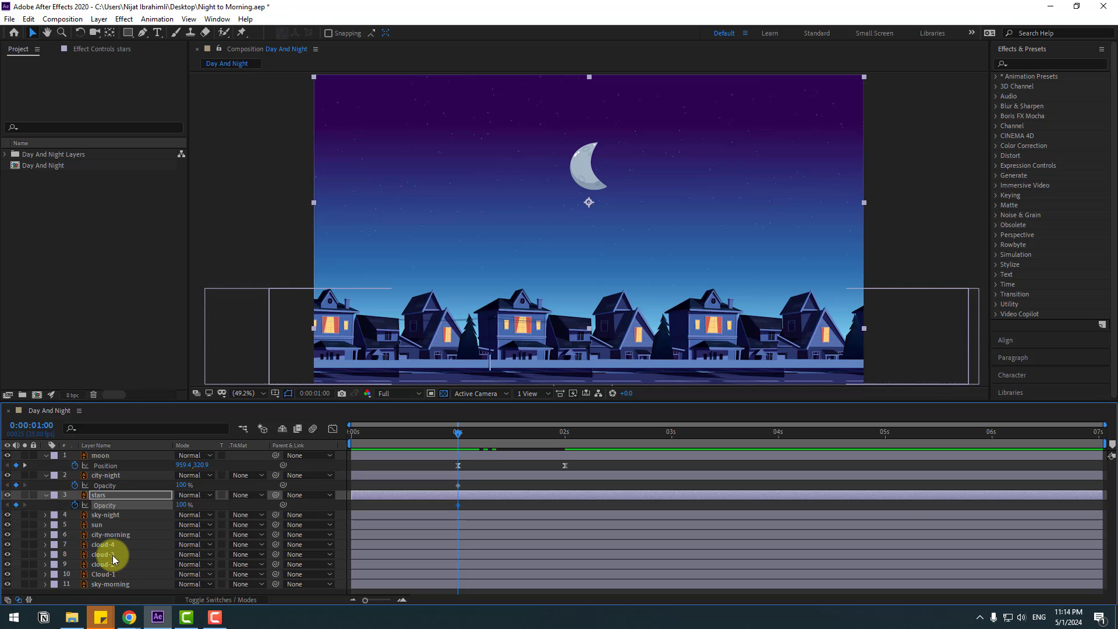
left_click(99, 516)
key("t")
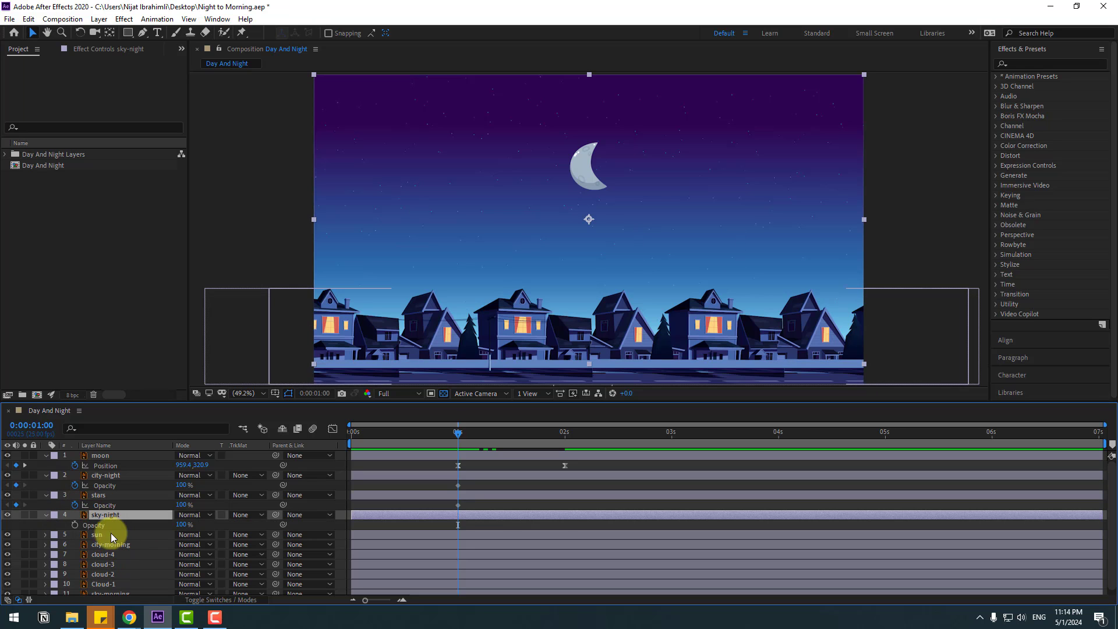
left_click(74, 525)
Step: At 2 s, set the Opacity of city-night, stars and sky-night to 0%
left_click_drag(484, 435, 571, 438)
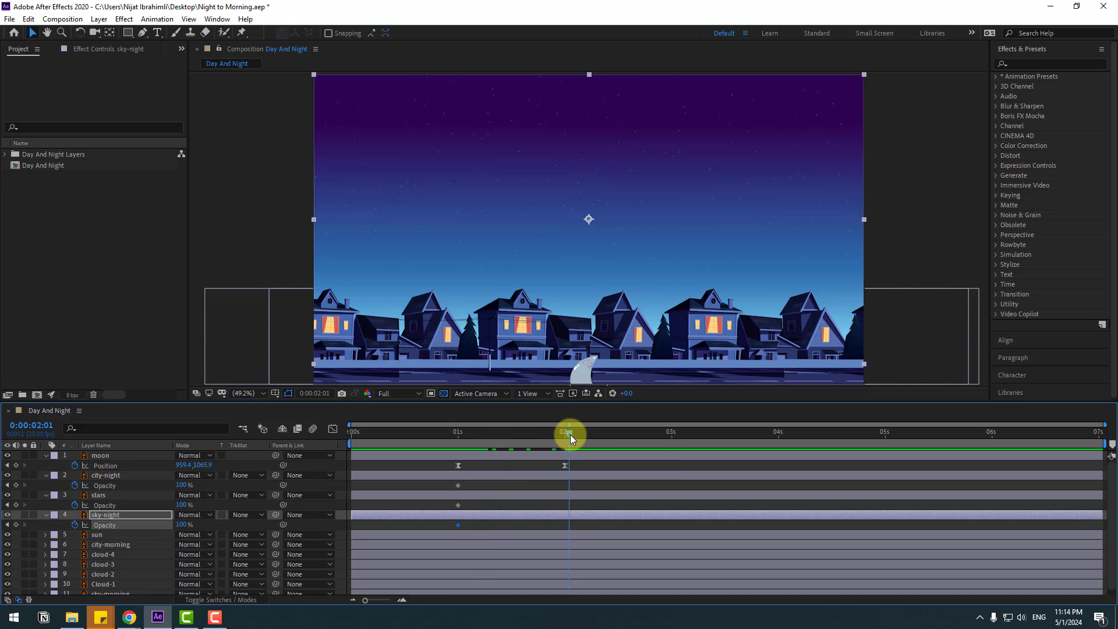
left_click(113, 476)
type("0")
key("Return")
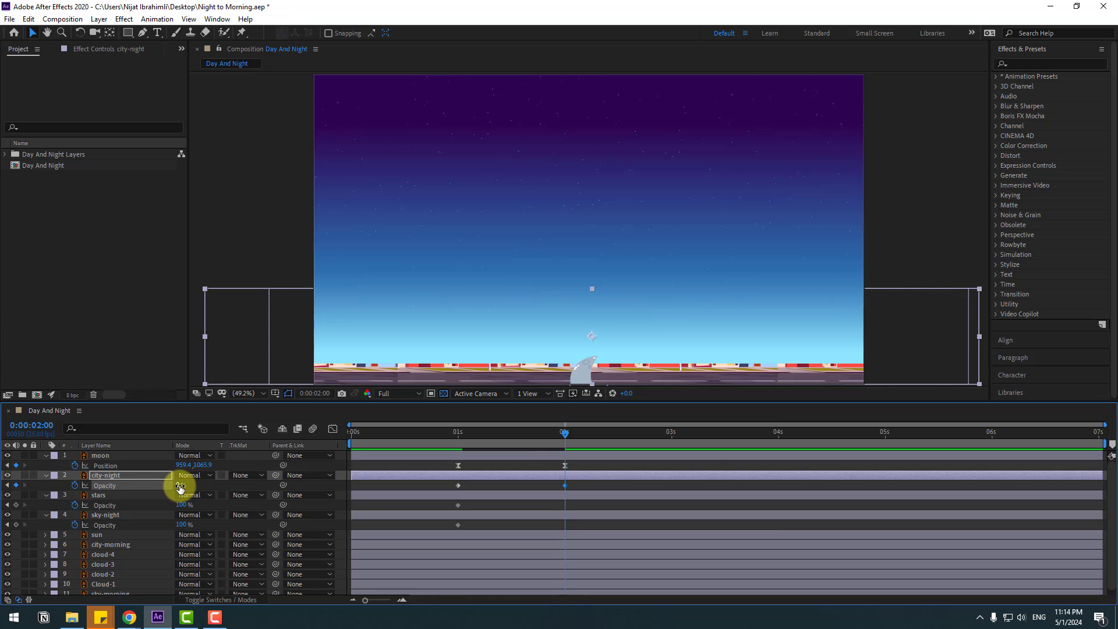
left_click(103, 495)
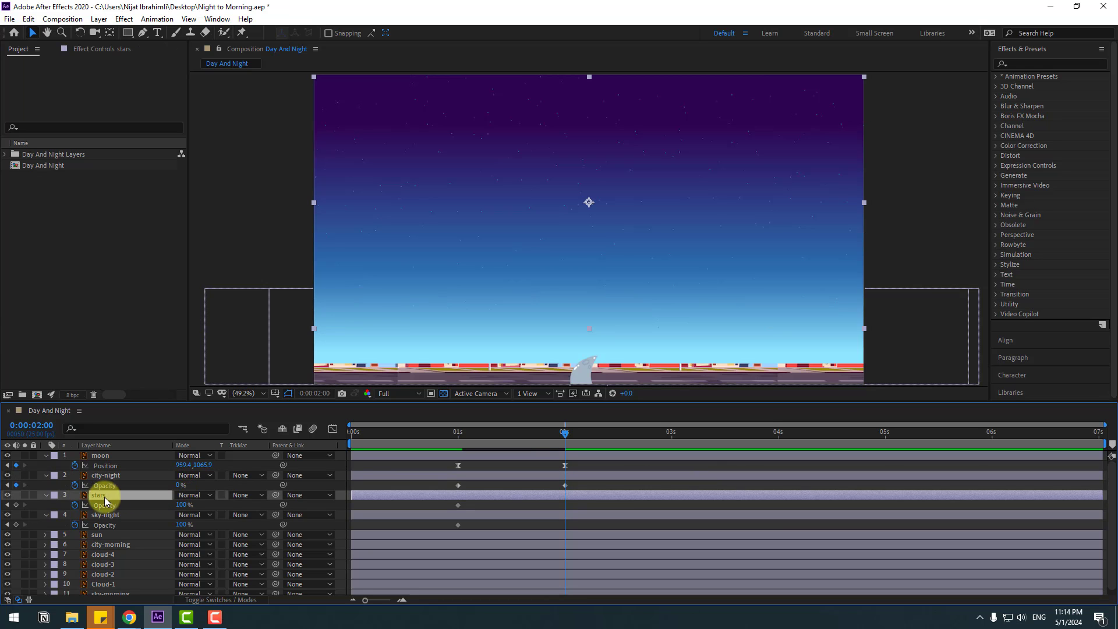
left_click(181, 505)
type("0")
key("Return")
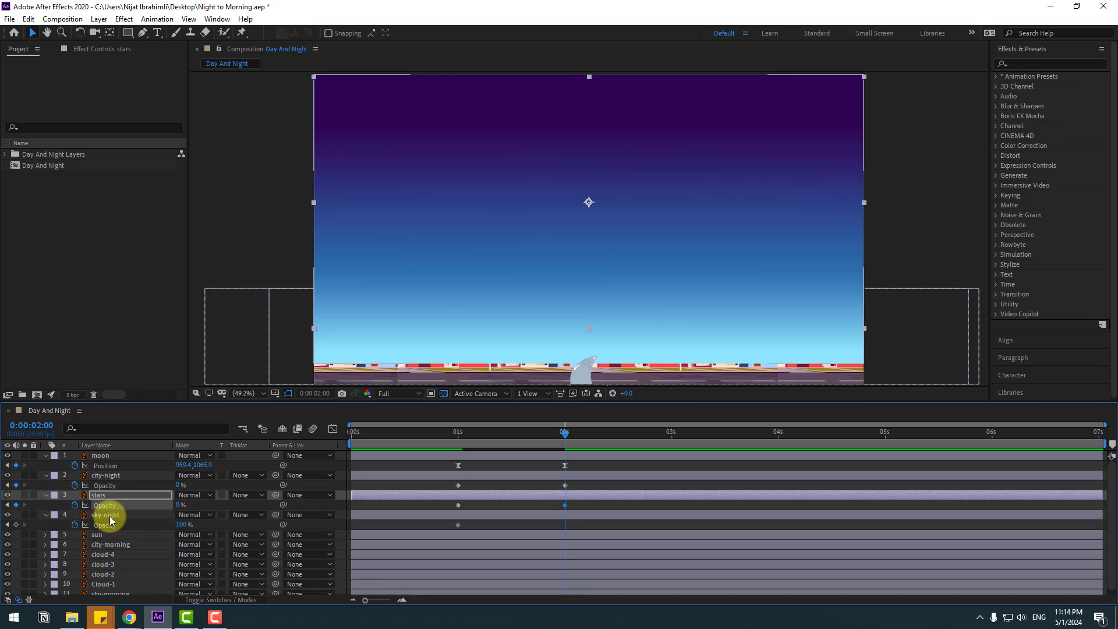
left_click(110, 516)
left_click(180, 525)
type("0")
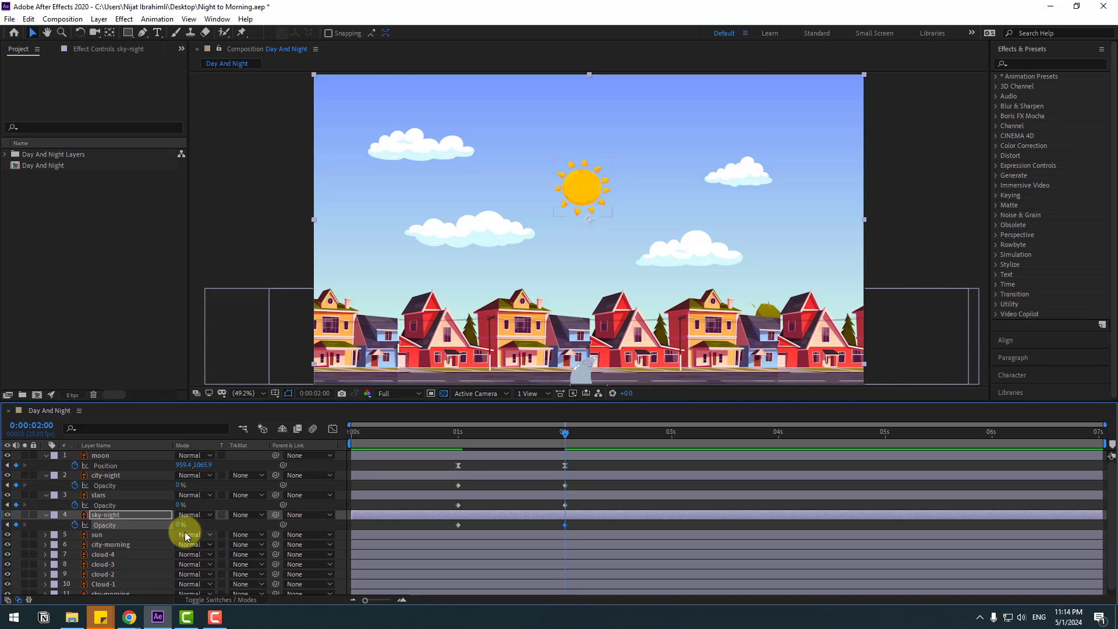
key("Return")
Step: Apply Easy Ease to all the night layers' Opacity keyframes
left_click_drag(560, 492, 449, 529)
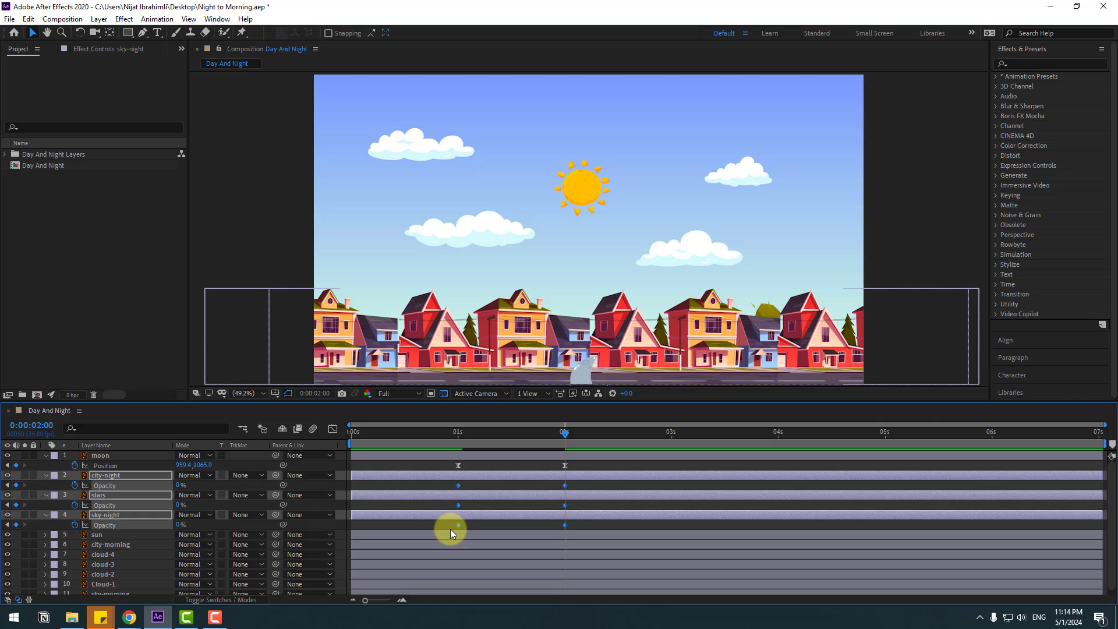
right_click(456, 526)
mouse_move(518, 522)
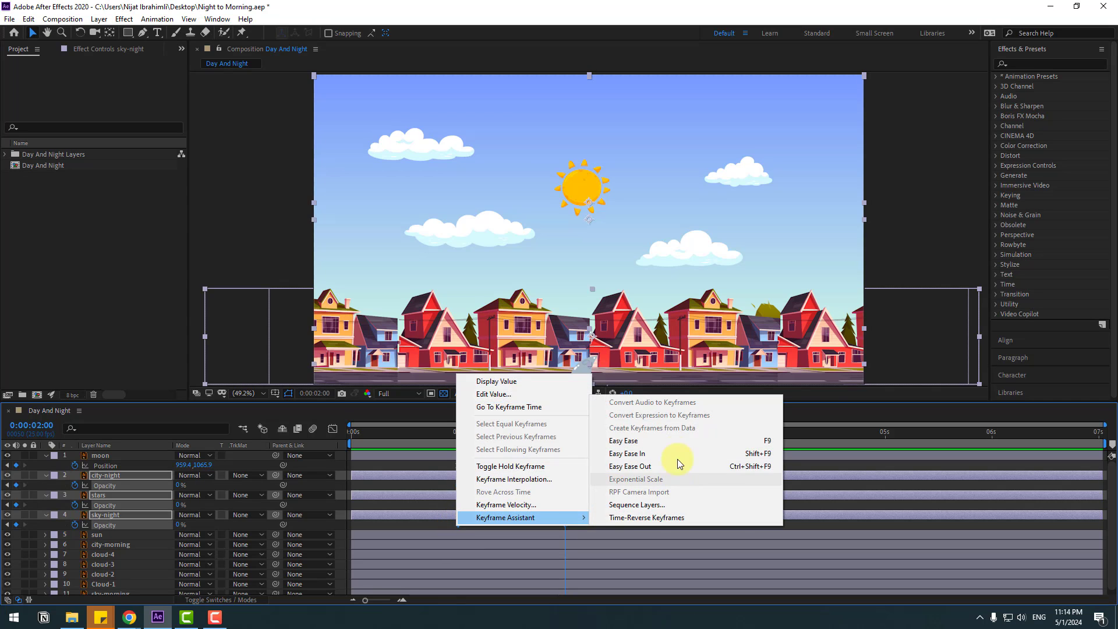
left_click(647, 442)
Step: Preview the fade with the work area starting just before it, then reset it to 0 s
left_click_drag(348, 447, 435, 444)
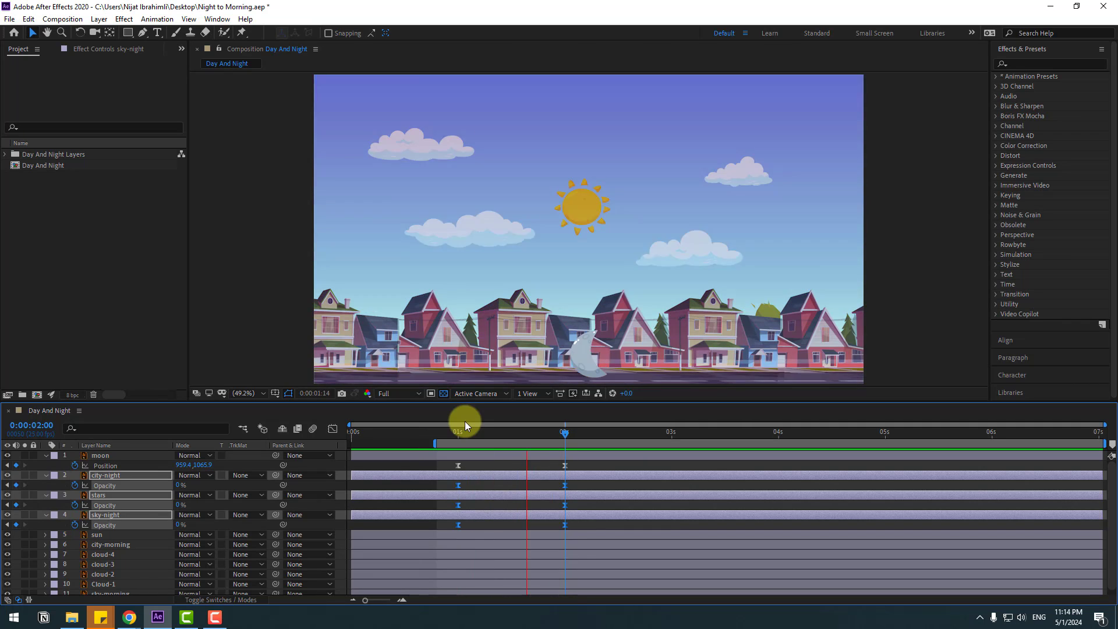
key("space")
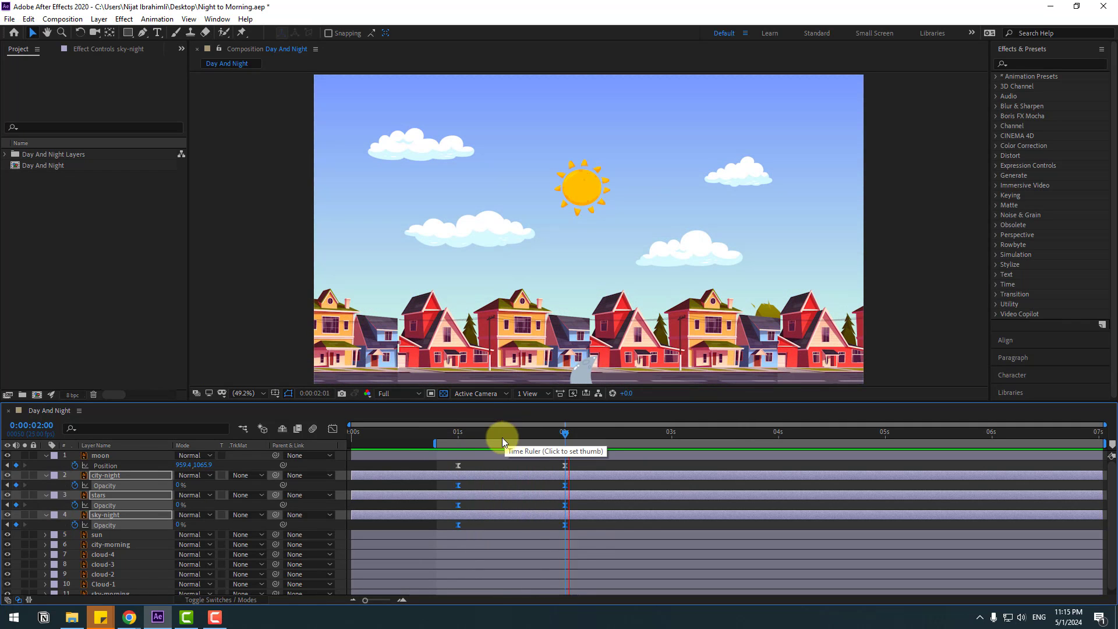
left_click_drag(435, 445, 350, 444)
Step: Select the four cloud layers
scroll(141, 515, "down", 1)
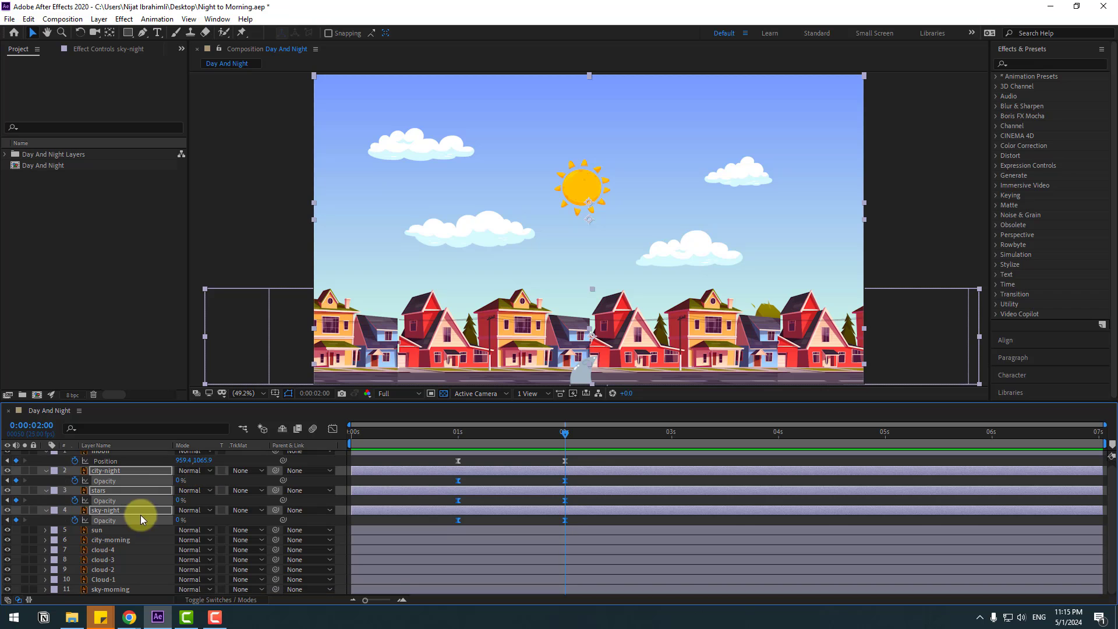
left_click(110, 550)
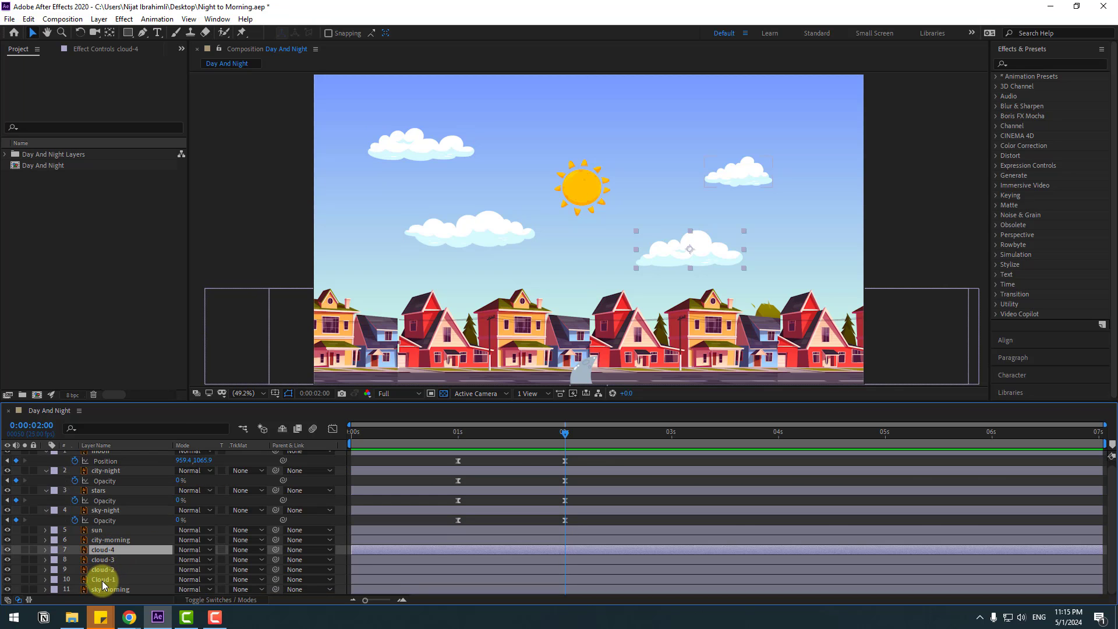
left_click(100, 579, "shift")
Step: Solo the four cloud layers and set their starting Position keyframes at 0 s
left_click_drag(563, 438, 334, 435)
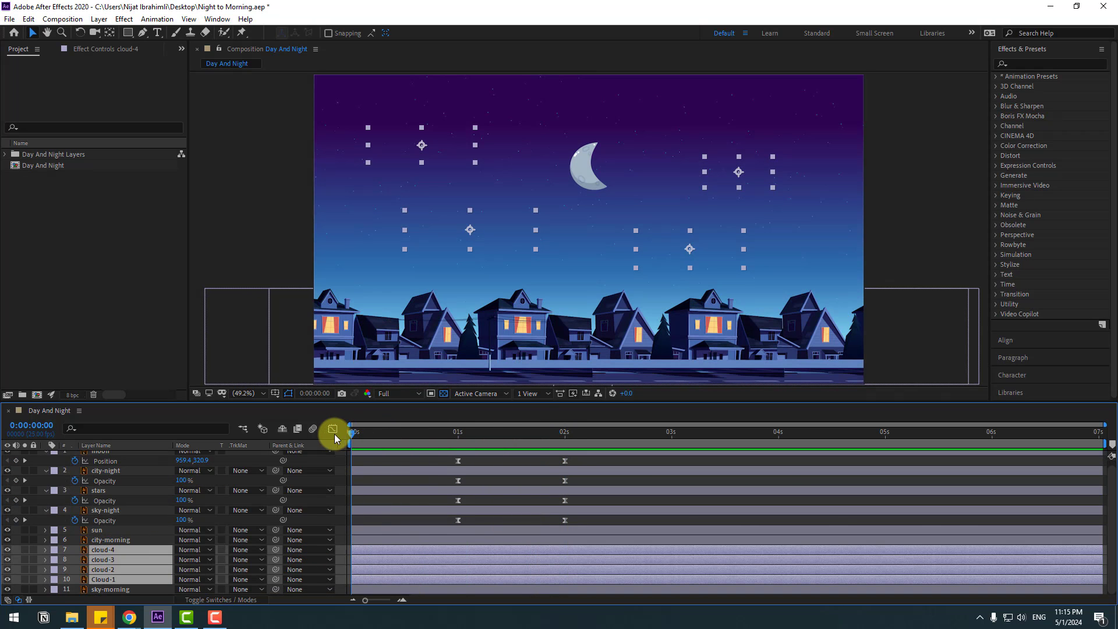
left_click(25, 549)
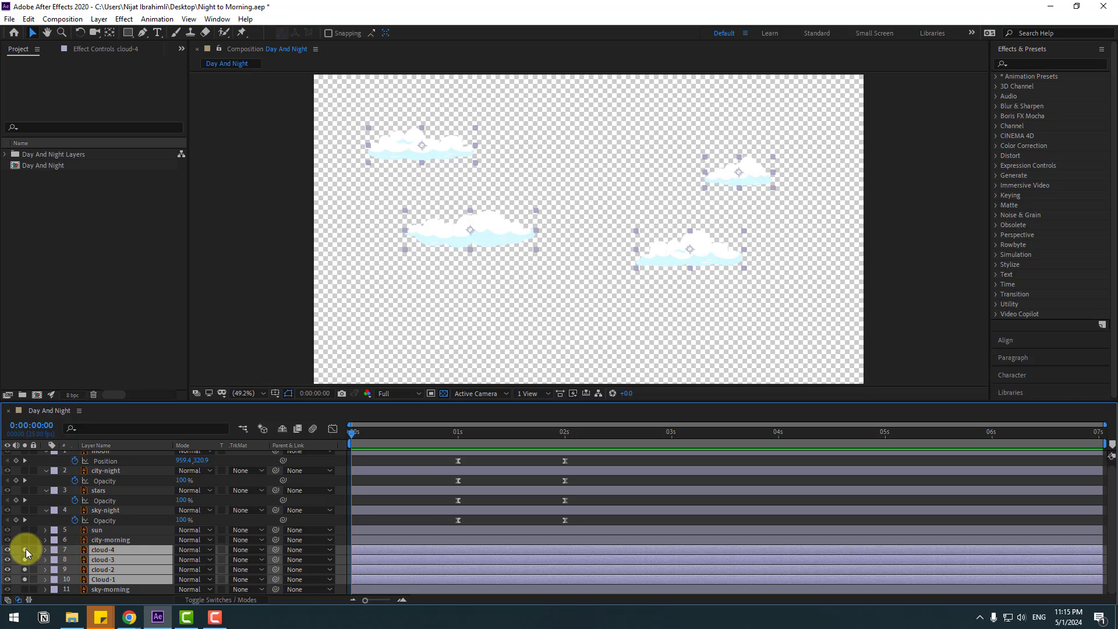
left_click(444, 394)
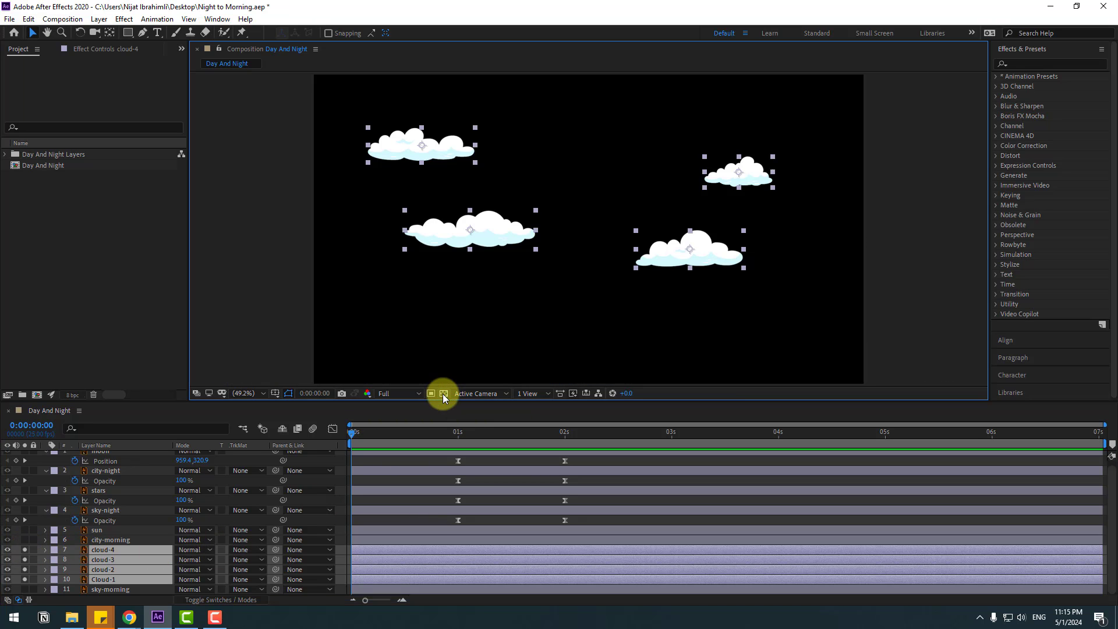
key("p")
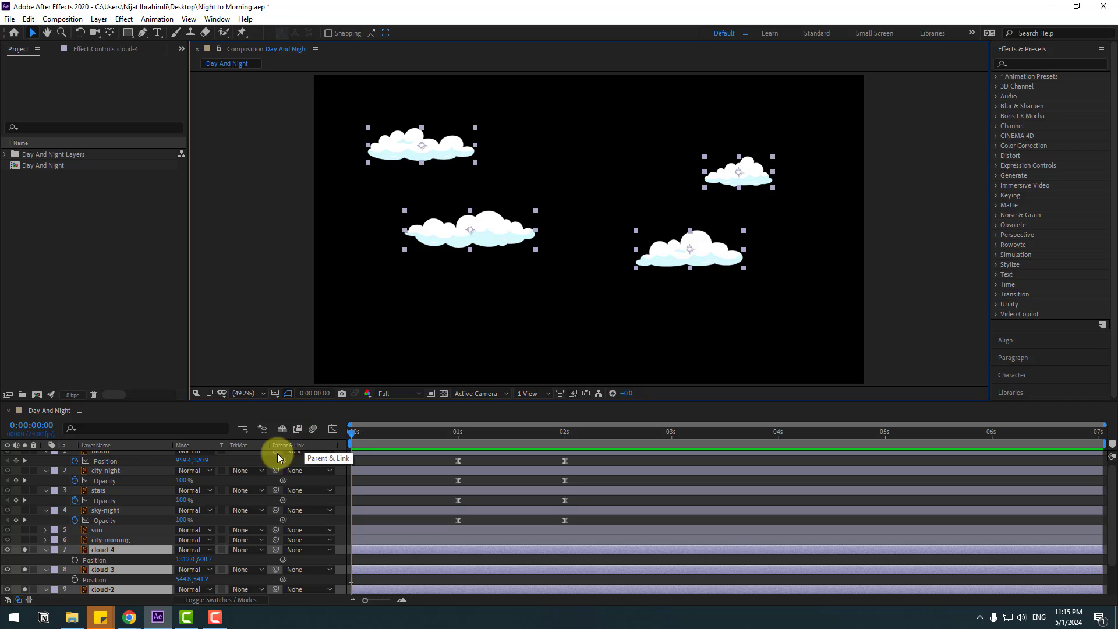
left_click(75, 560)
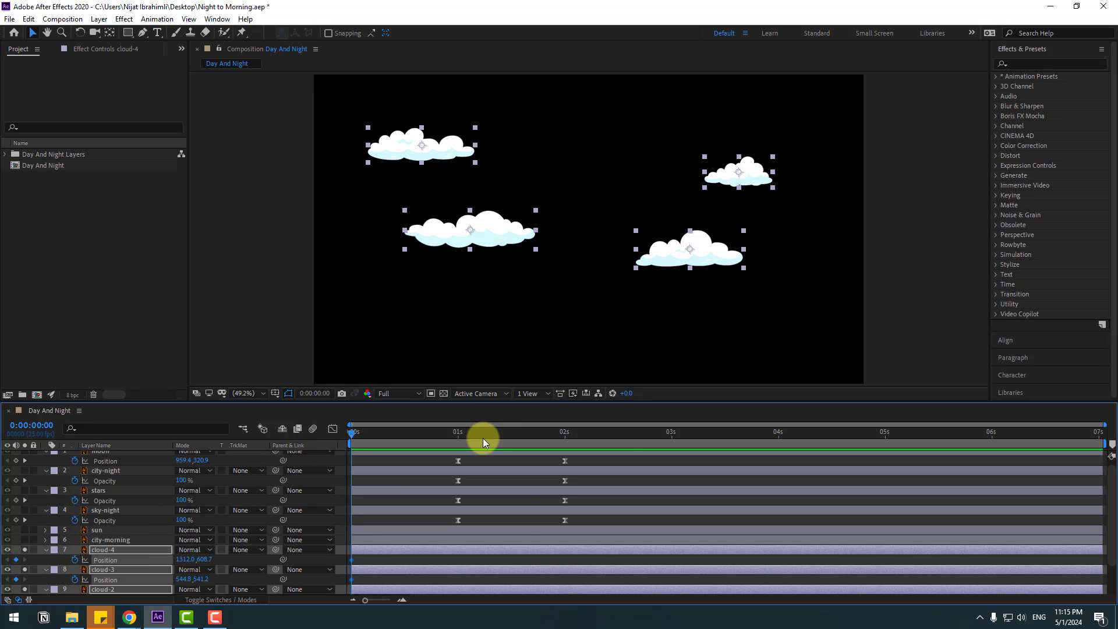
Step: At 7 s, shift cloud-4 and cloud-3 left and cloud-2 and Cloud-1 right
left_click_drag(482, 437, 1095, 431)
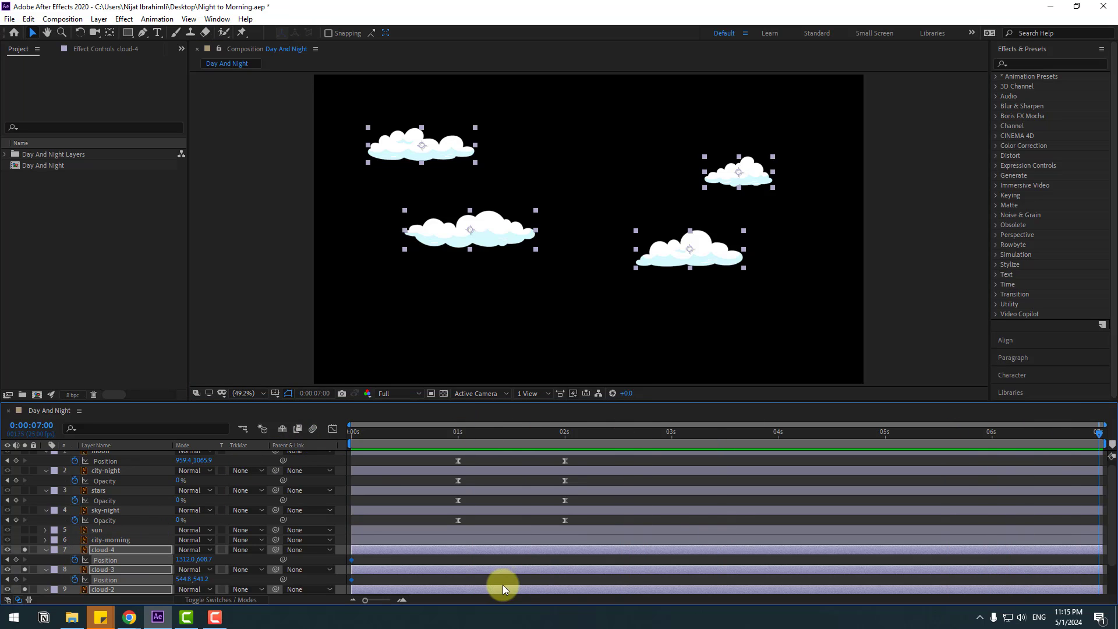
left_click(491, 562)
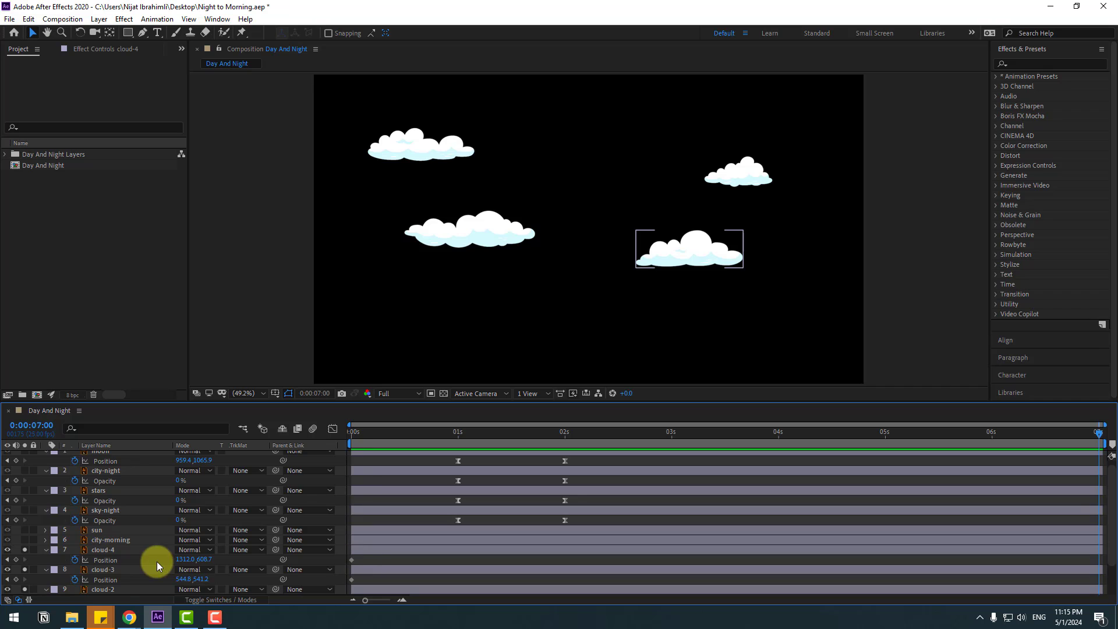
left_click(105, 551)
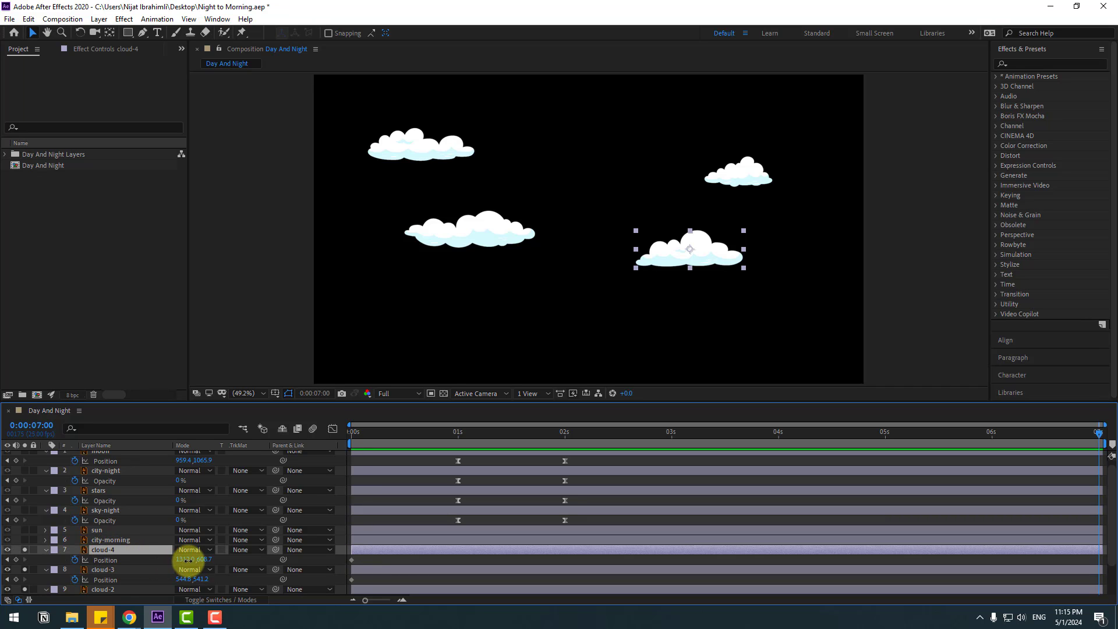
left_click_drag(187, 560, 50, 569)
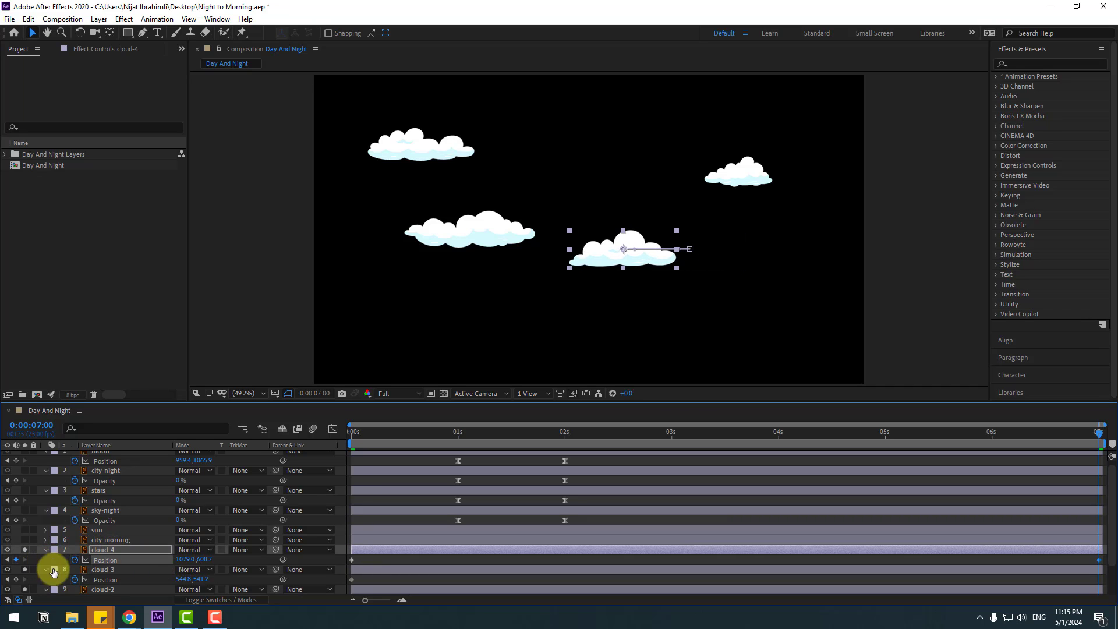
left_click(113, 572)
left_click_drag(183, 581, 70, 577)
scroll(76, 577, "down", 1)
left_click(108, 561)
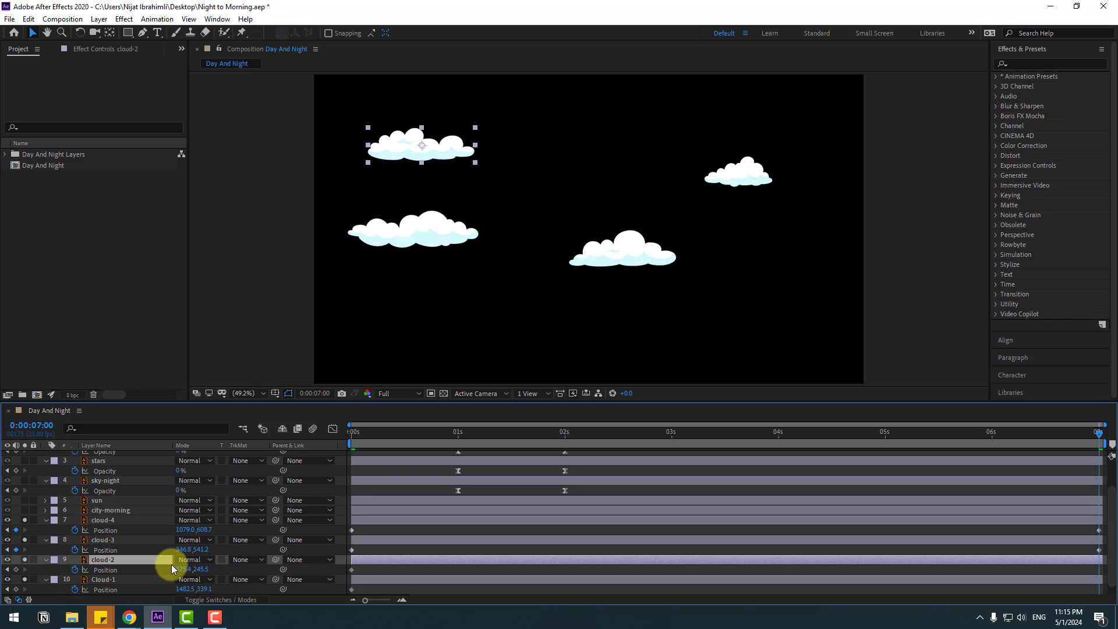
left_click_drag(182, 570, 320, 554)
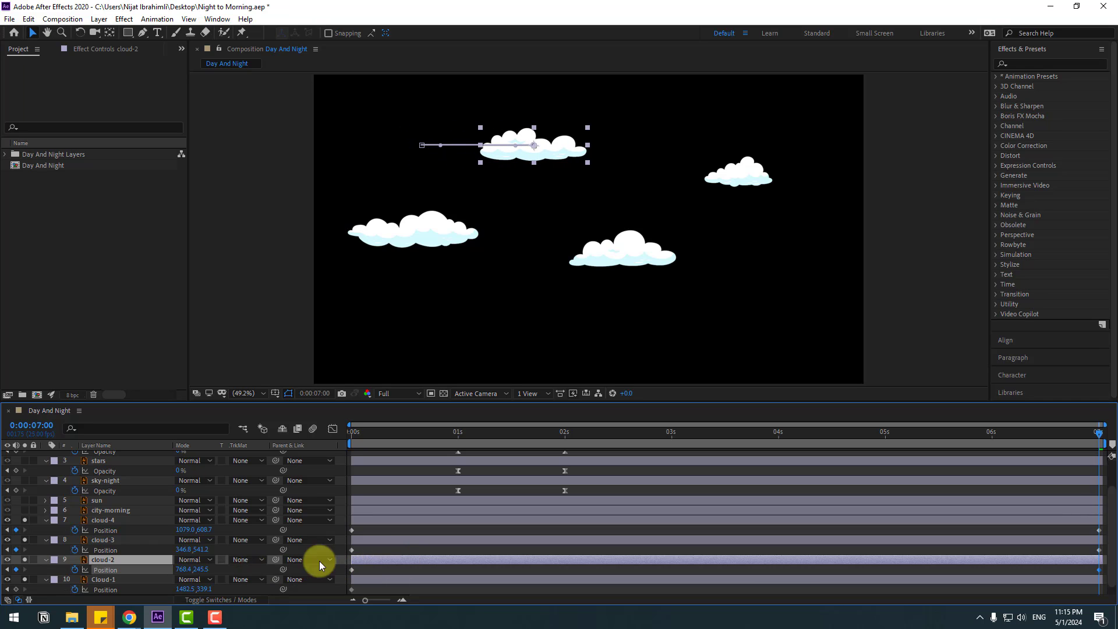
scroll(145, 562, "down", 1)
left_click(100, 571)
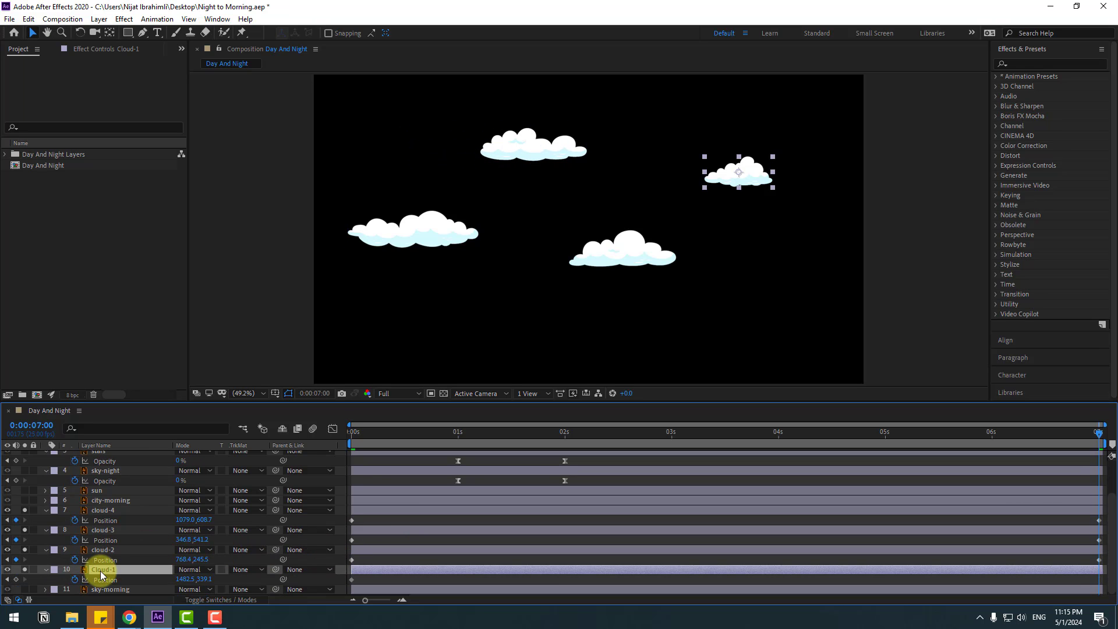
left_click_drag(183, 579, 288, 570)
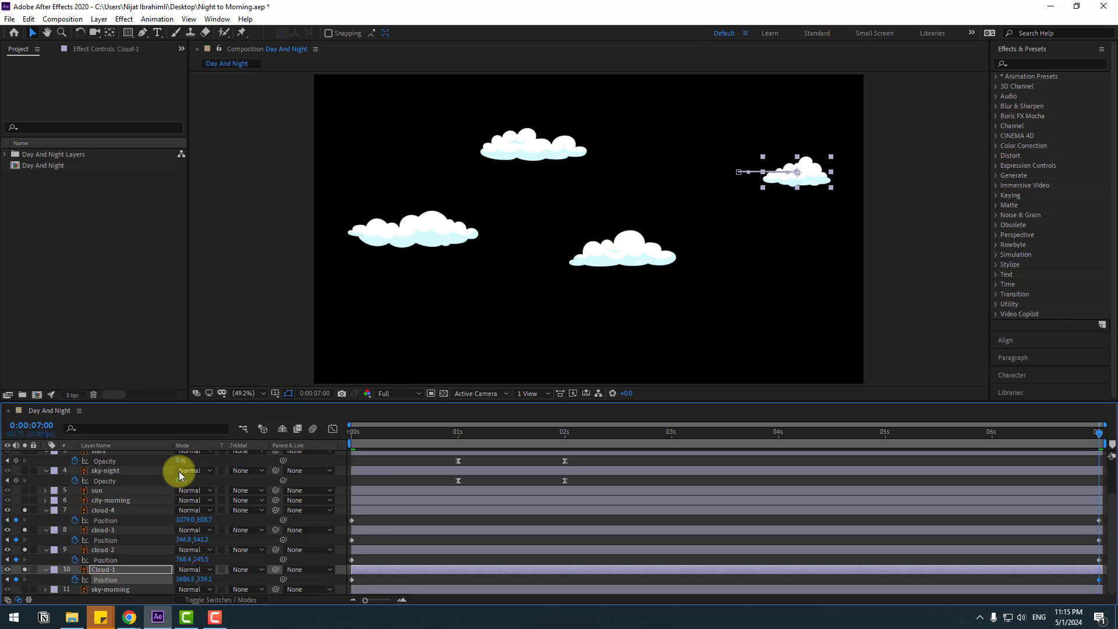
Step: Preview the cloud drift, then unsolo all four cloud layers and play the full scene
key("space")
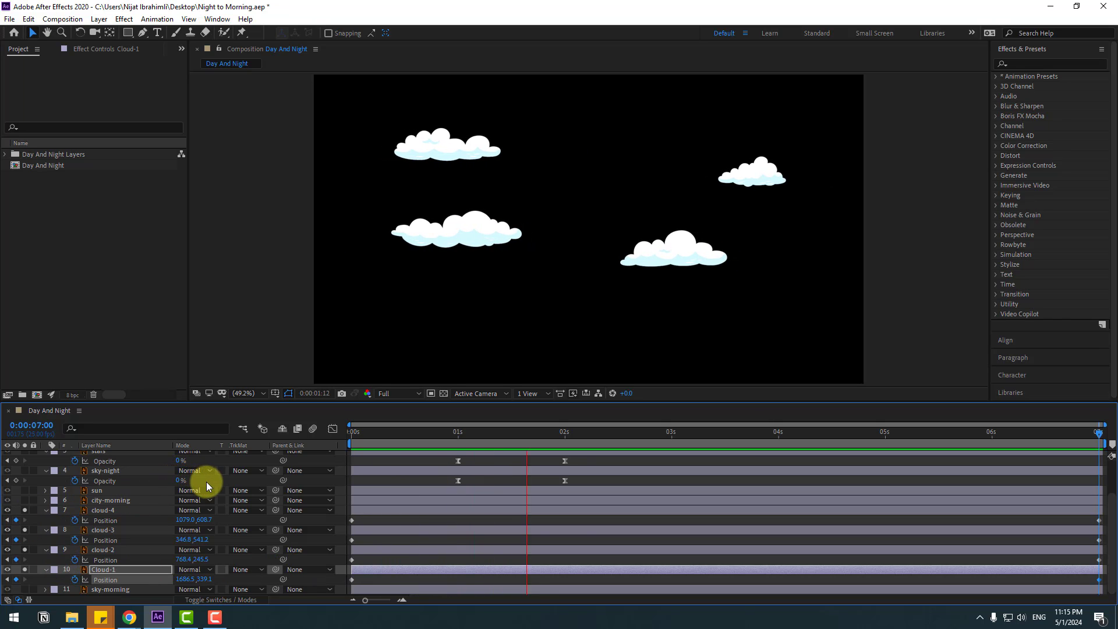
key("space")
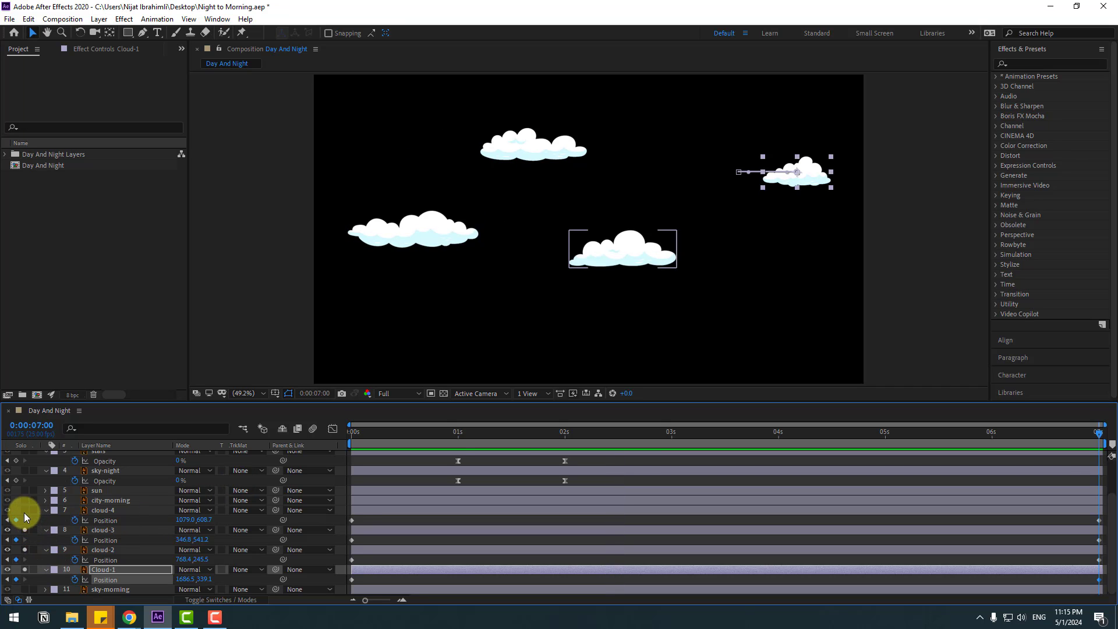
left_click(24, 510)
left_click(25, 530)
left_click(25, 550)
left_click(25, 570)
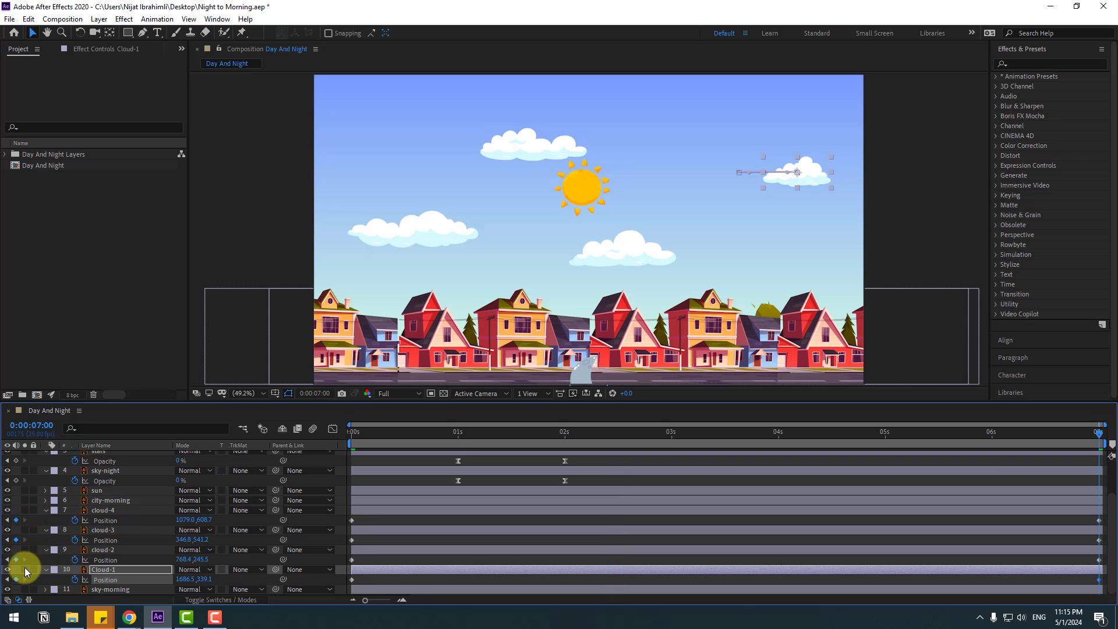
key("space")
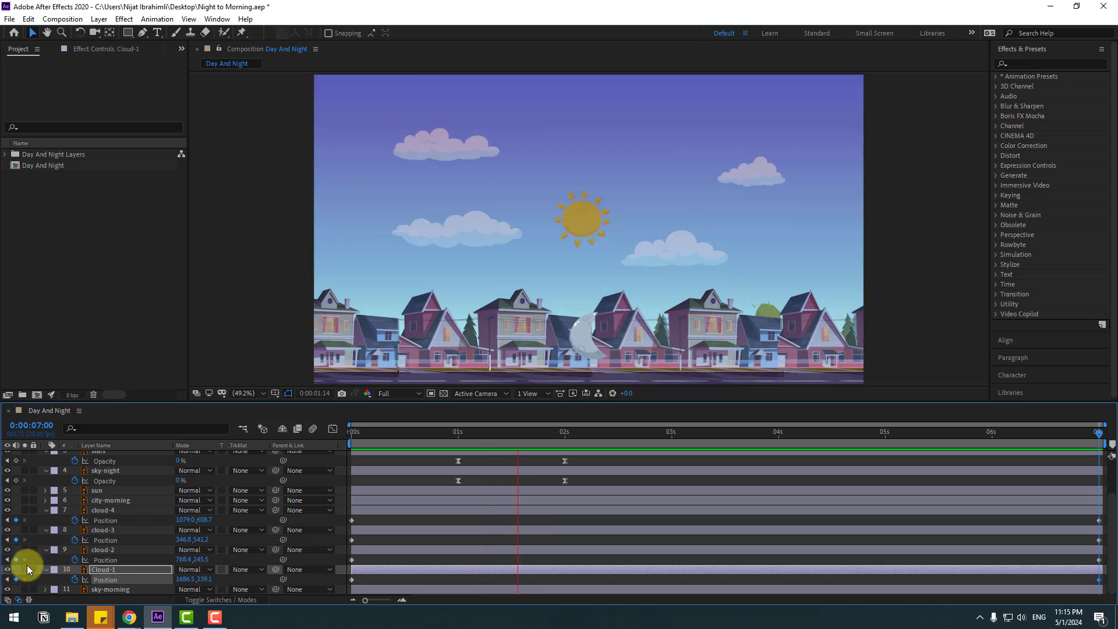
Step: Stop the preview, select the moon in the viewer, and go back to the 1-second mark
left_click(471, 432)
left_click_drag(492, 425, 546, 425)
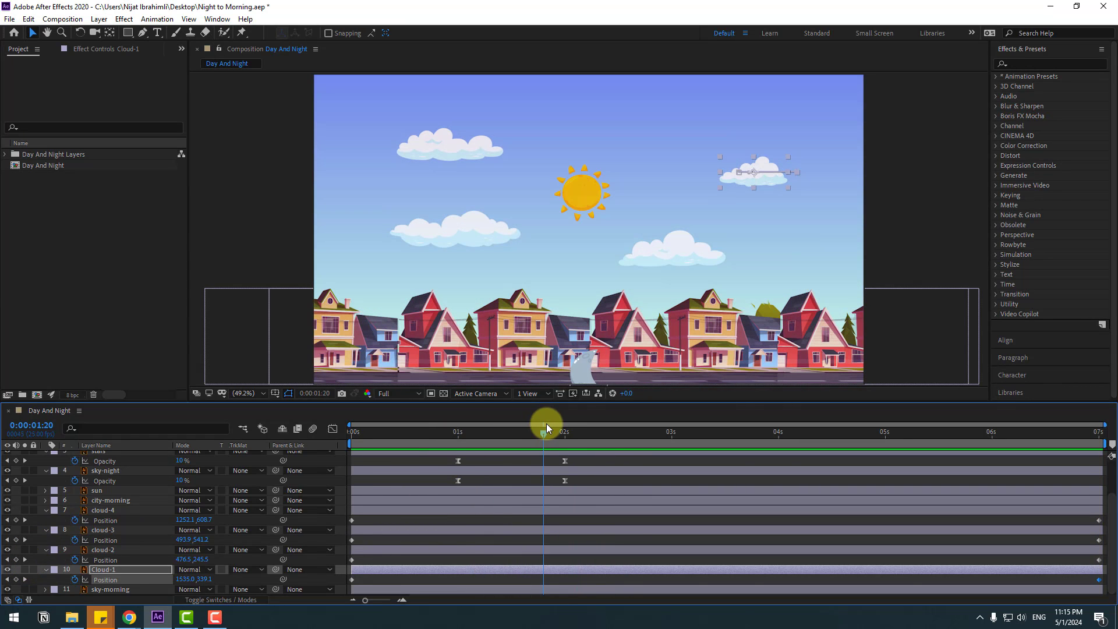
left_click(583, 368)
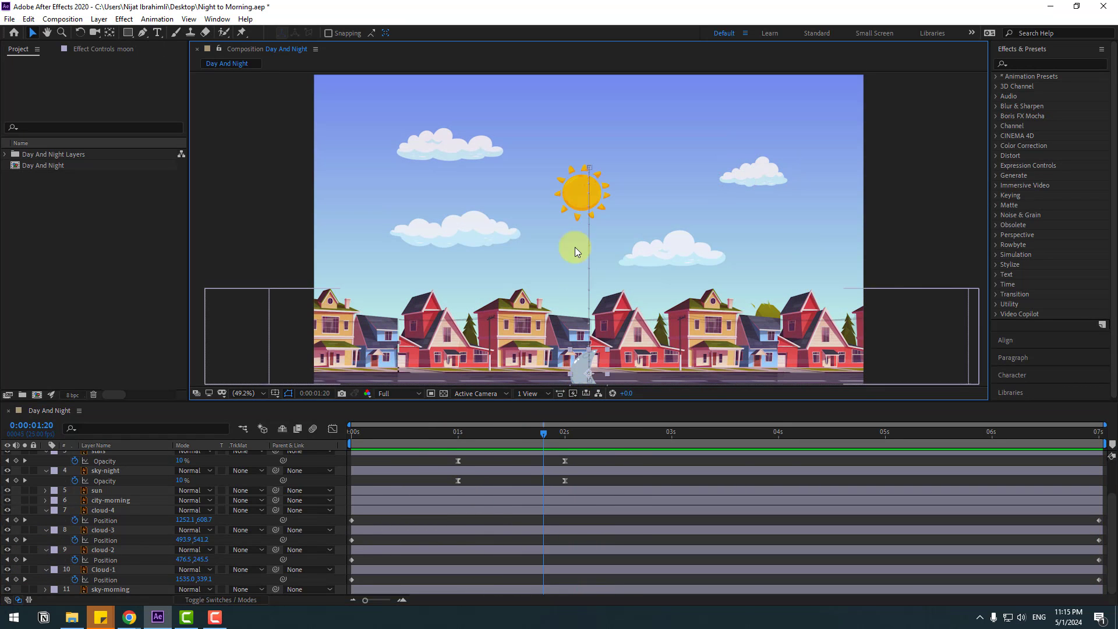
left_click(459, 433)
scroll(156, 521, "up", 3)
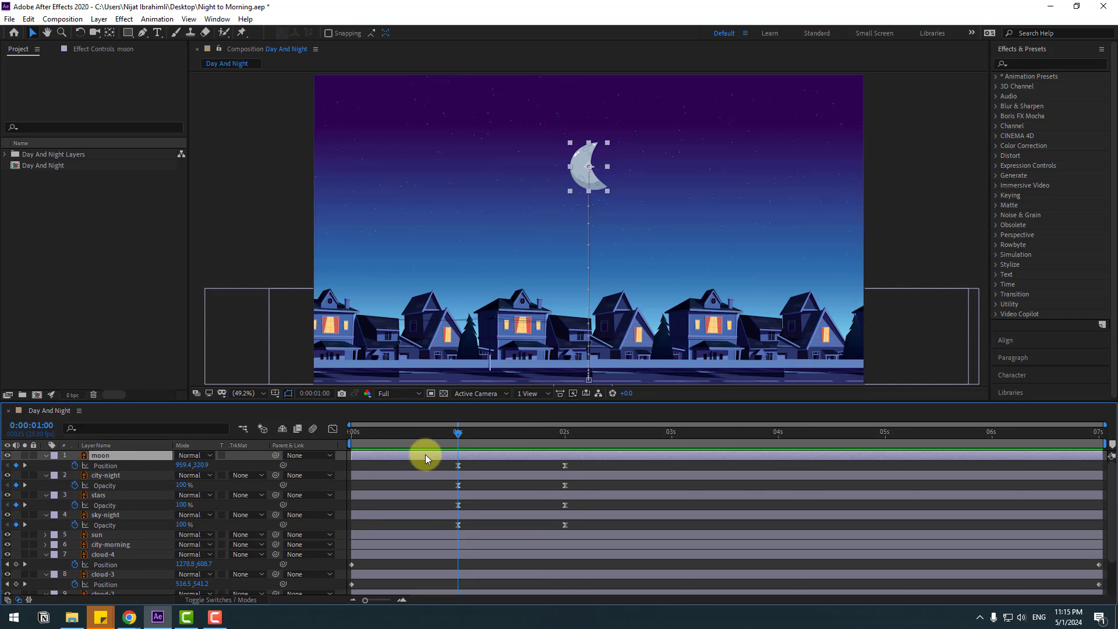
Step: Pre-compose the moon layer into moon Comp 1, moving all attributes into it
right_click(108, 456)
left_click(179, 386)
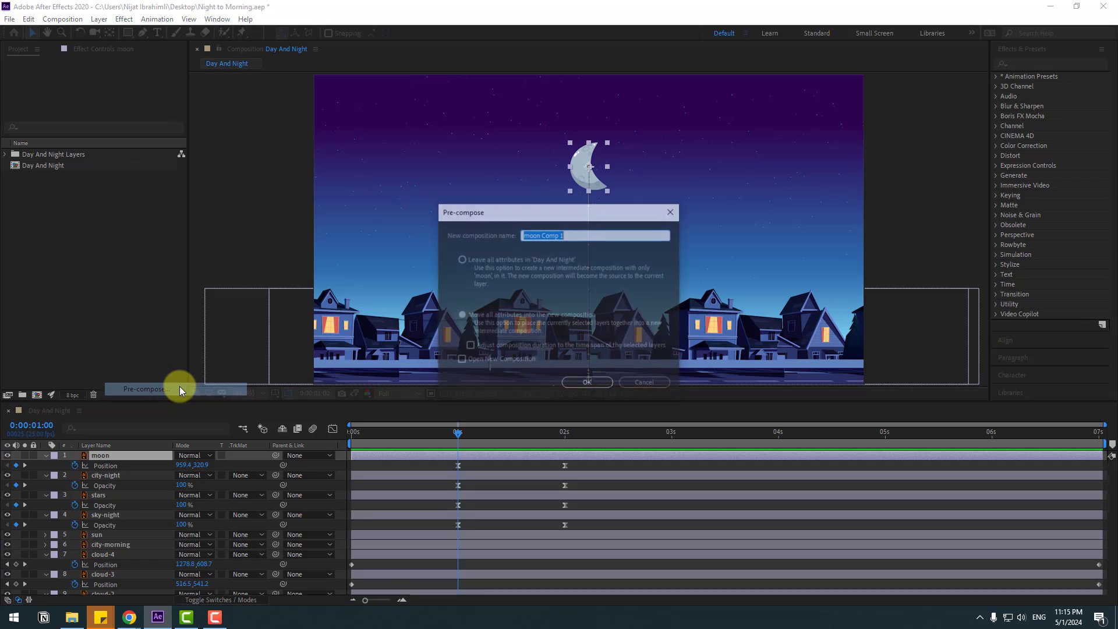
left_click(460, 316)
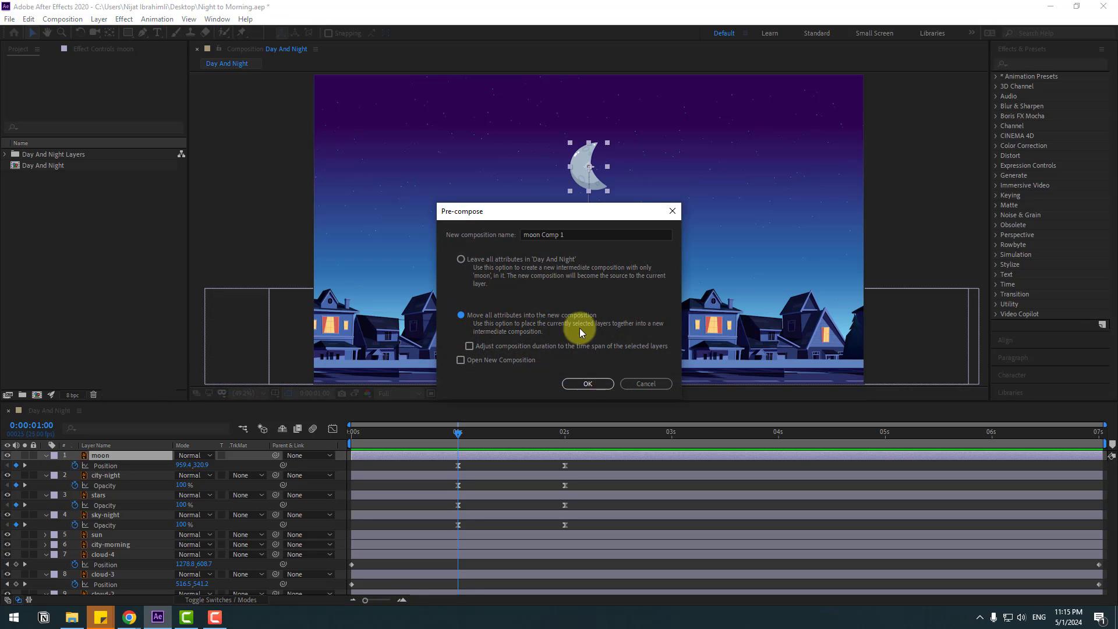
left_click(589, 383)
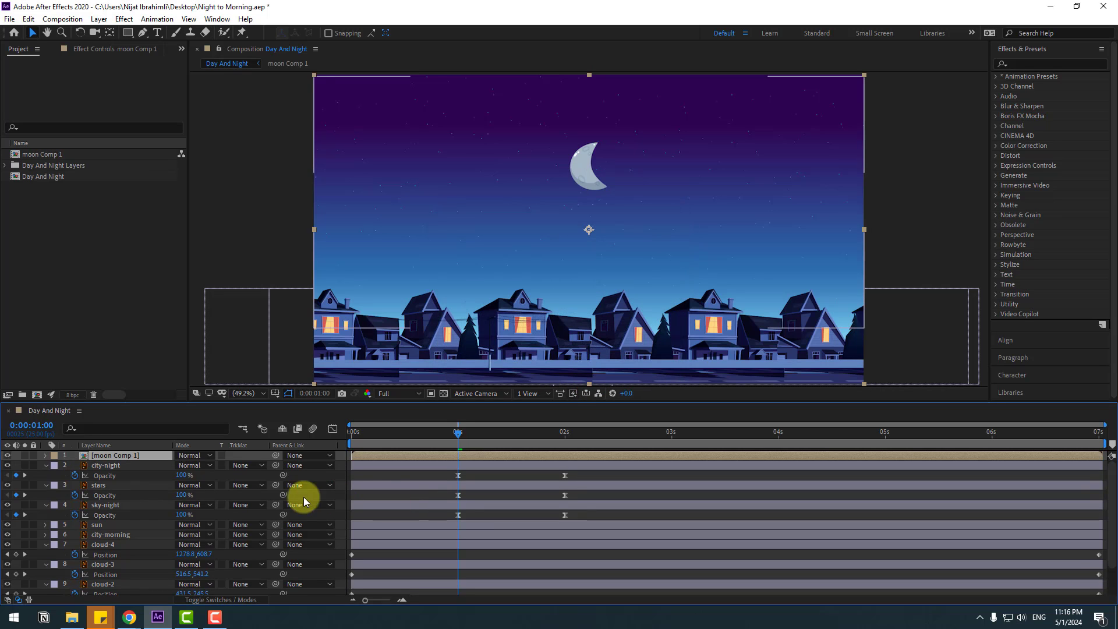
Step: Pre-compose the sun layer into sun Comp 1
left_click(97, 527)
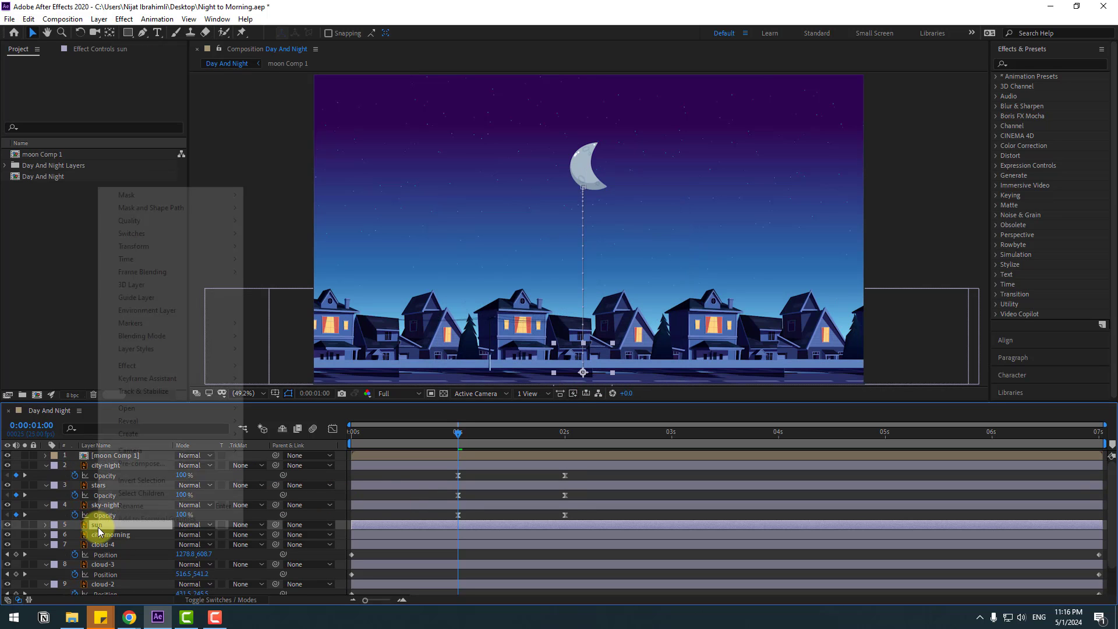
right_click(98, 526)
left_click(145, 463)
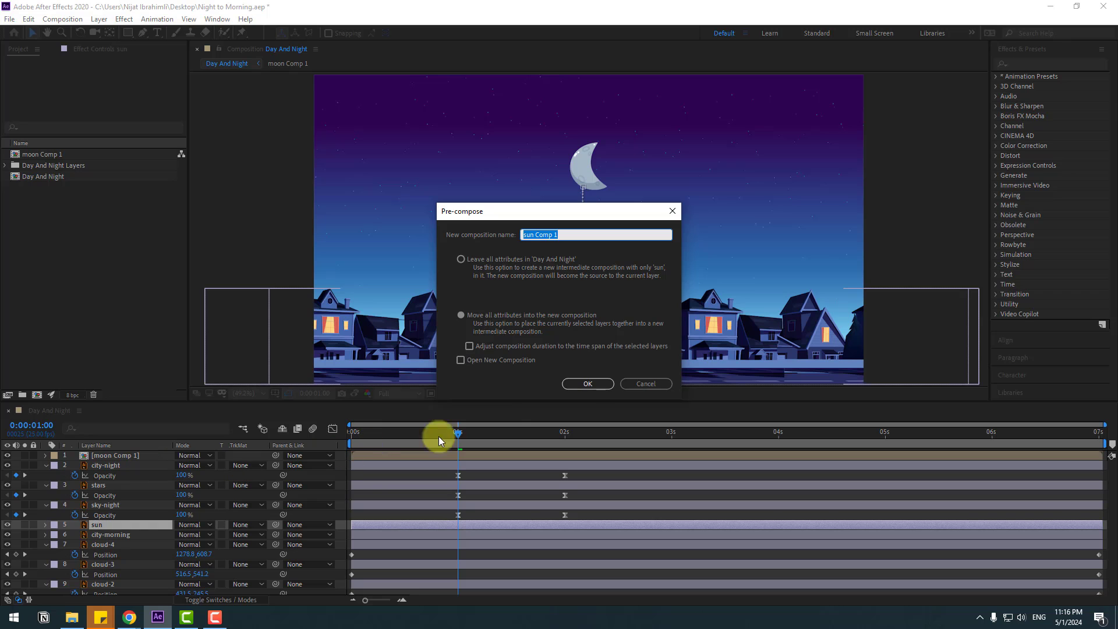
left_click(589, 383)
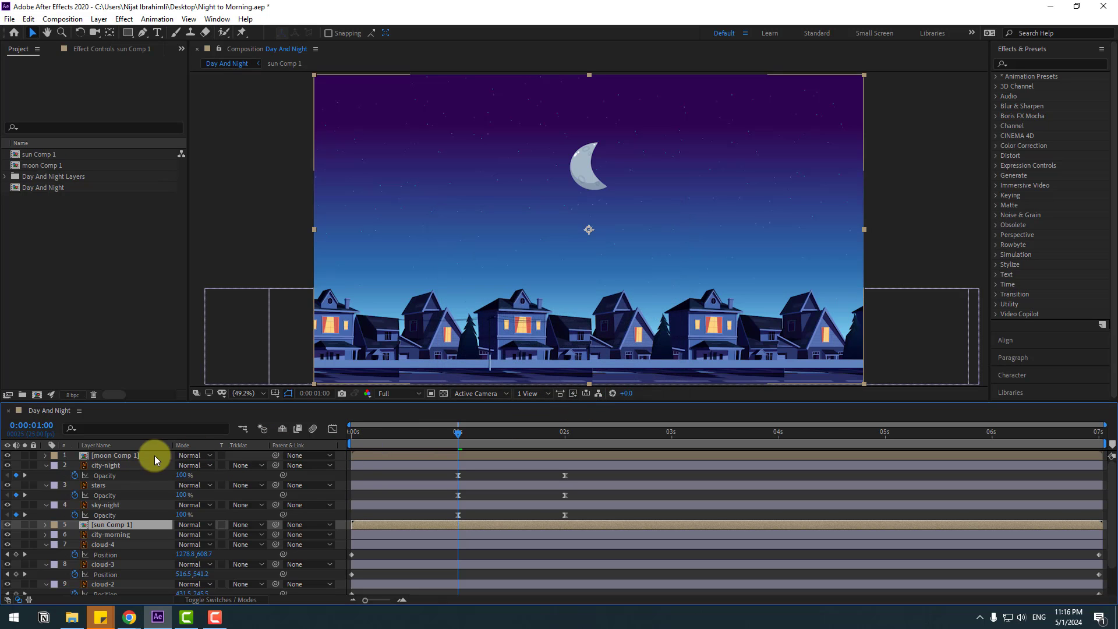
left_click(121, 455)
Step: With the Pen tool, start a mask tracing the left roof and down the house wall
left_click_drag(483, 434, 511, 435)
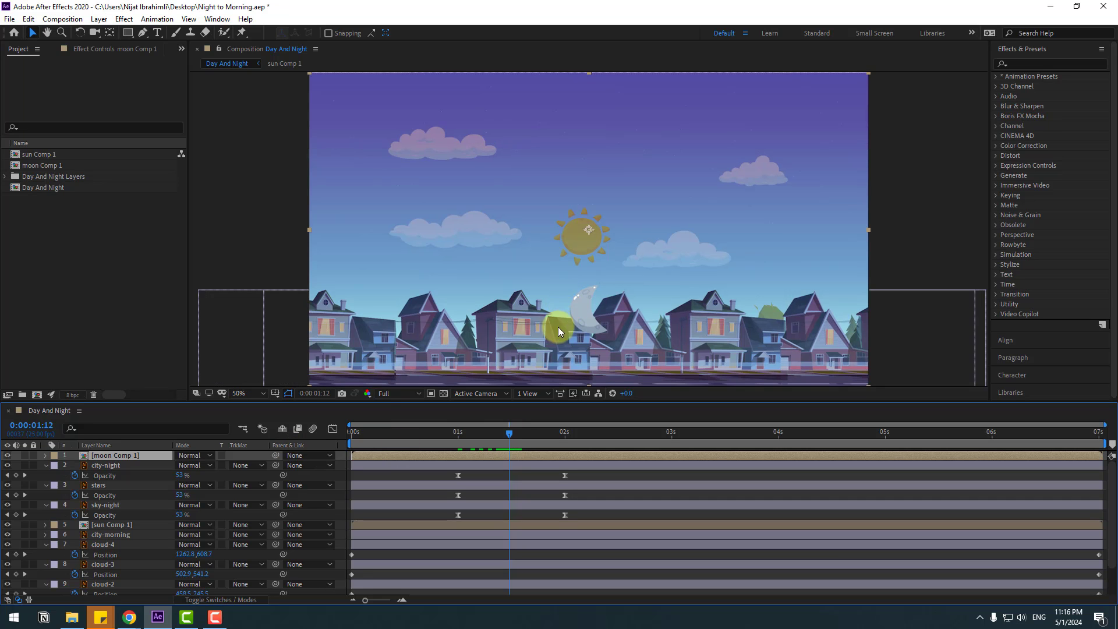
scroll(590, 280, "up", 5)
left_click_drag(448, 369, 491, 288)
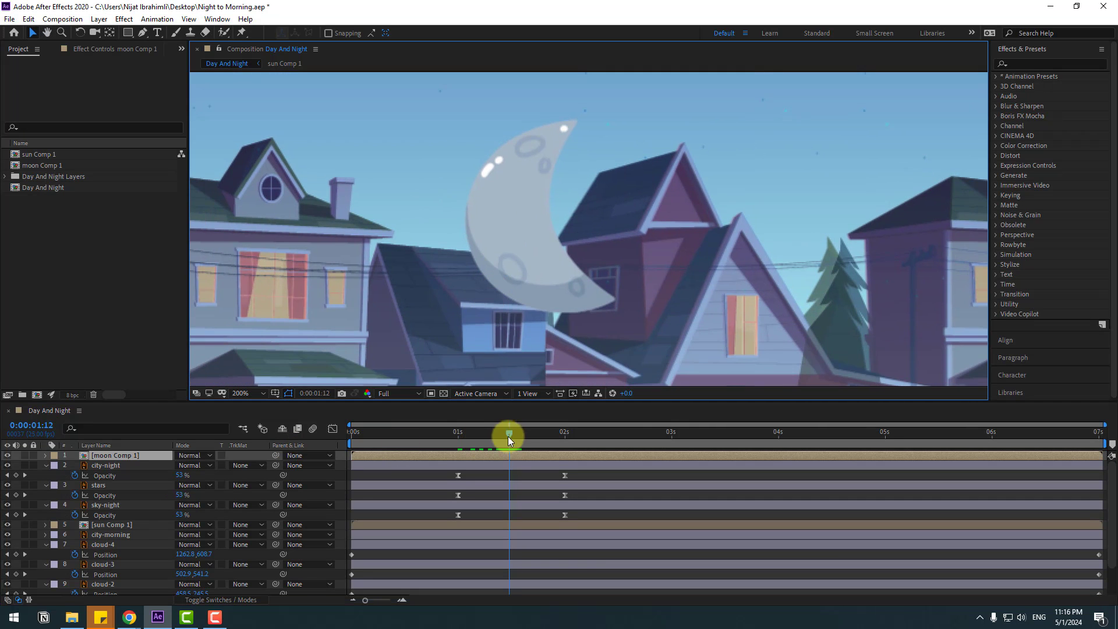
left_click_drag(508, 435, 502, 431)
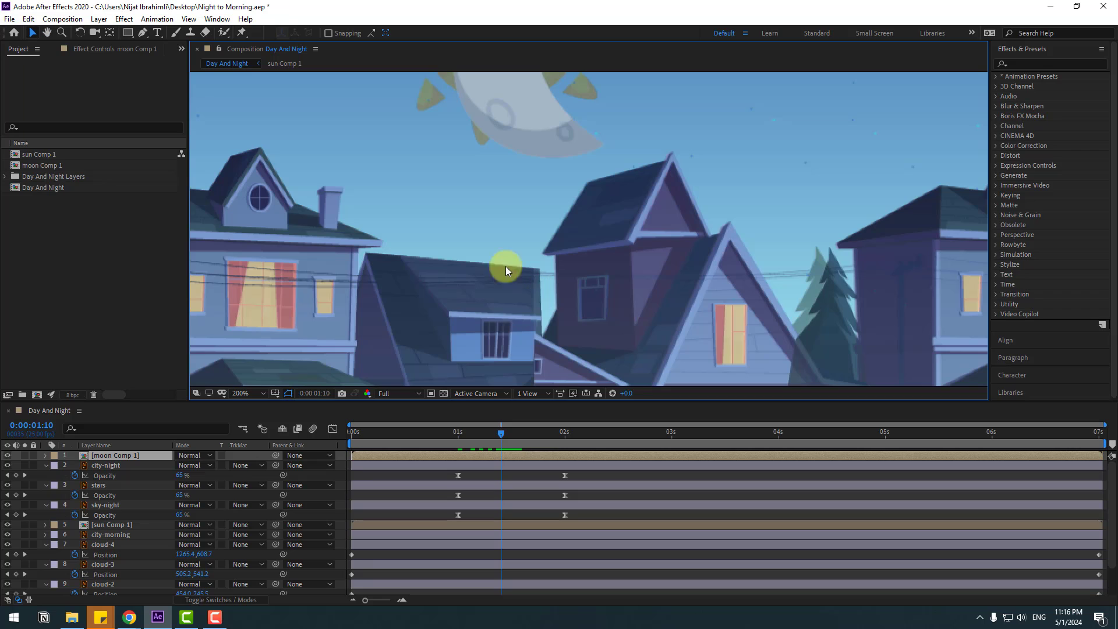
left_click(143, 34)
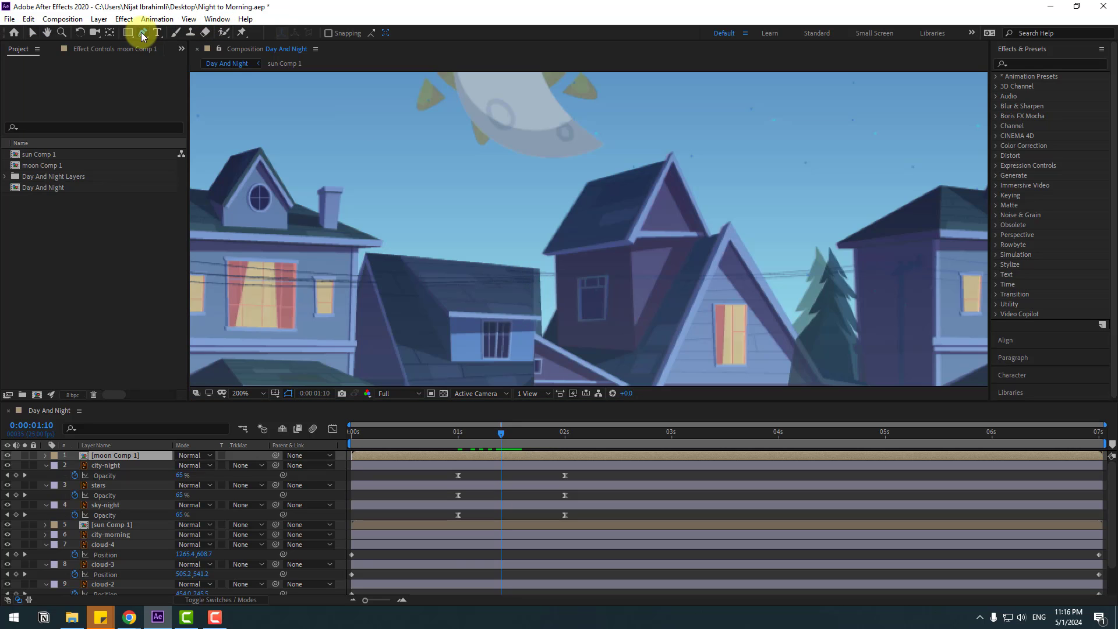
left_click(365, 256)
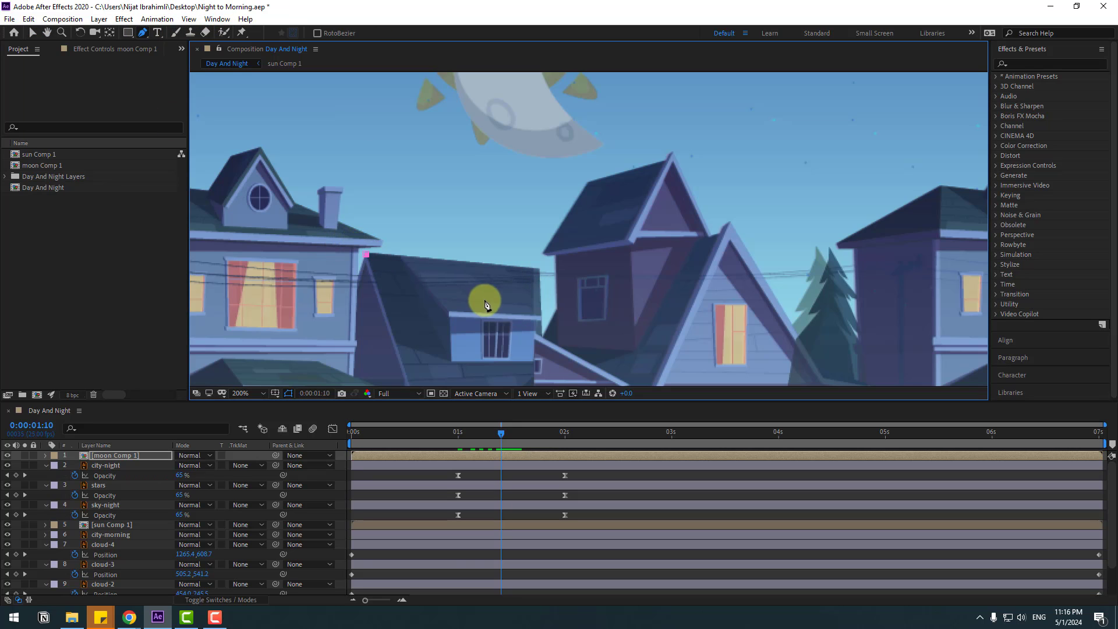
left_click(539, 270)
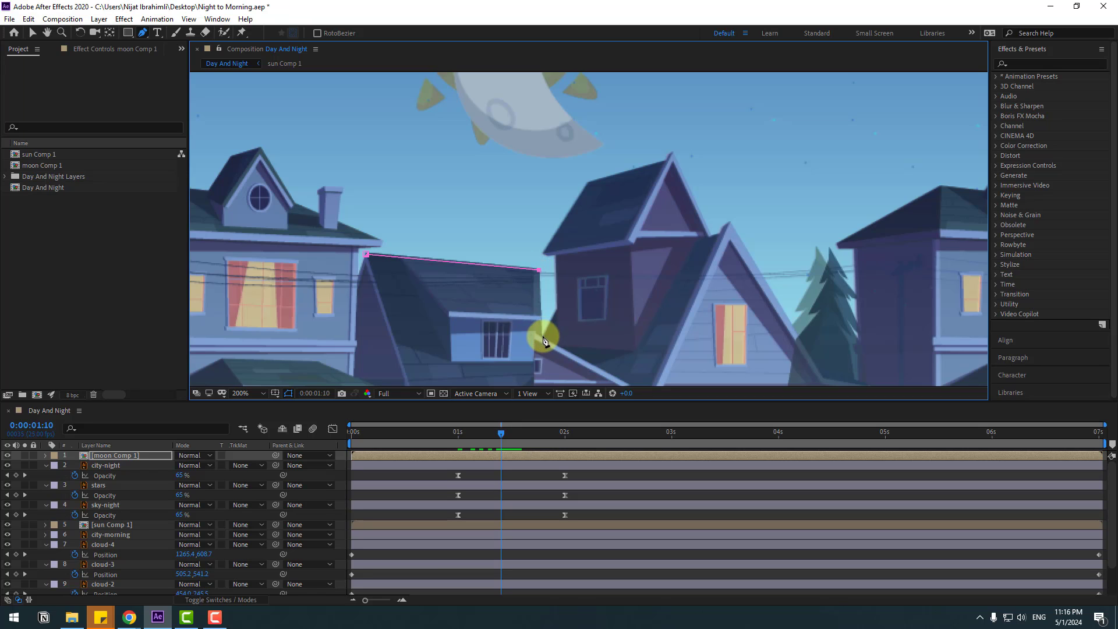
left_click(542, 335)
left_click(558, 309)
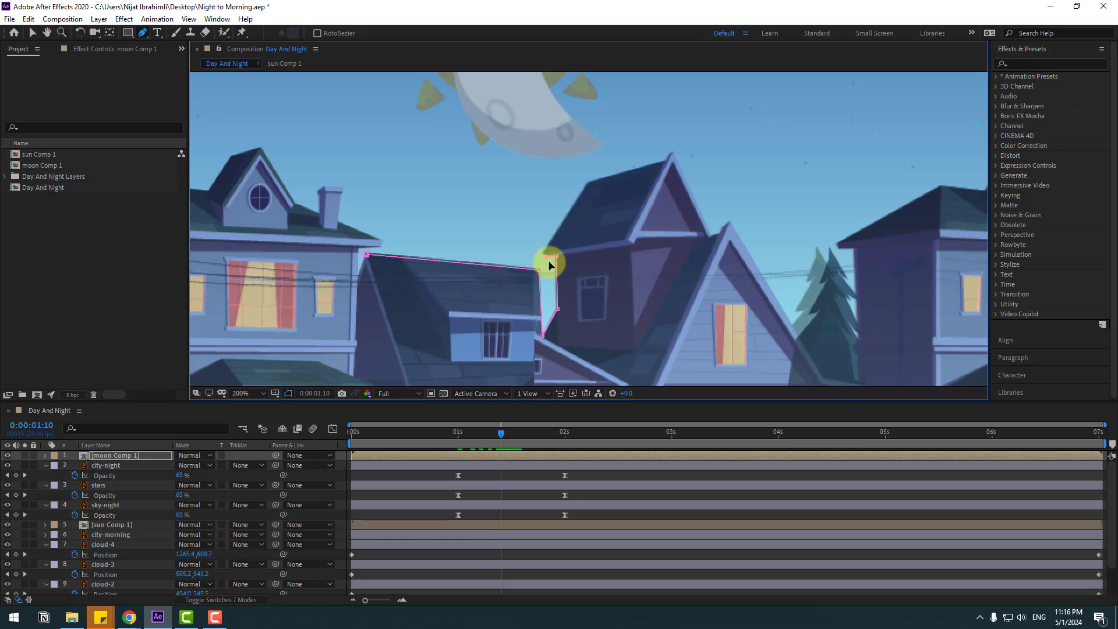
Step: Continue the mask along the rooftop edges and below the houses, closing it at the first point
scroll(532, 257, "up", 3)
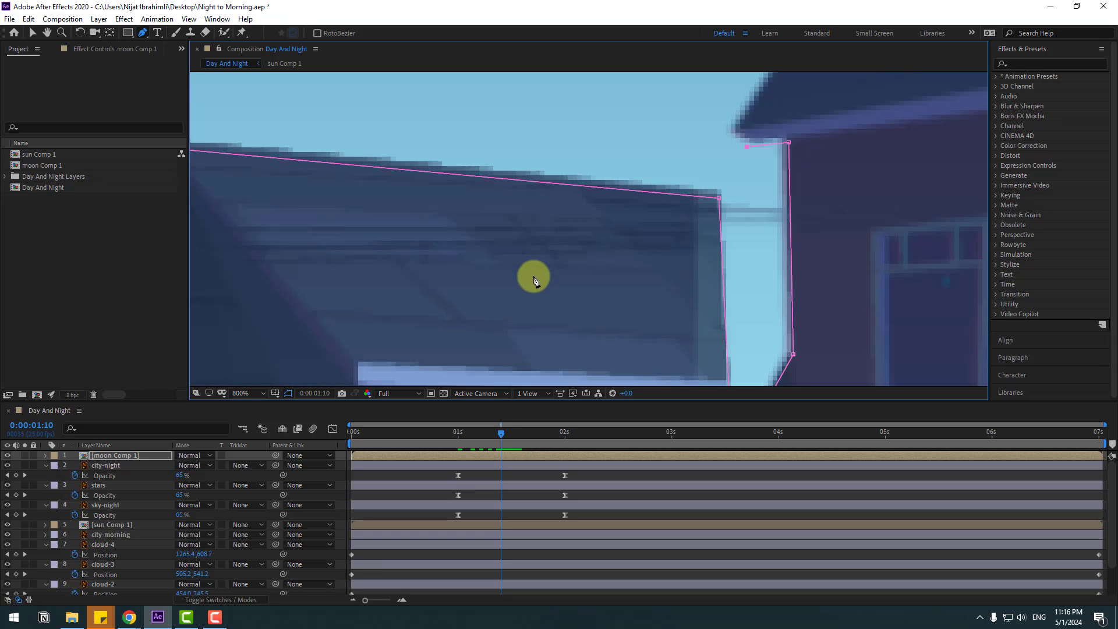
left_click(732, 127)
scroll(754, 145, "down", 3)
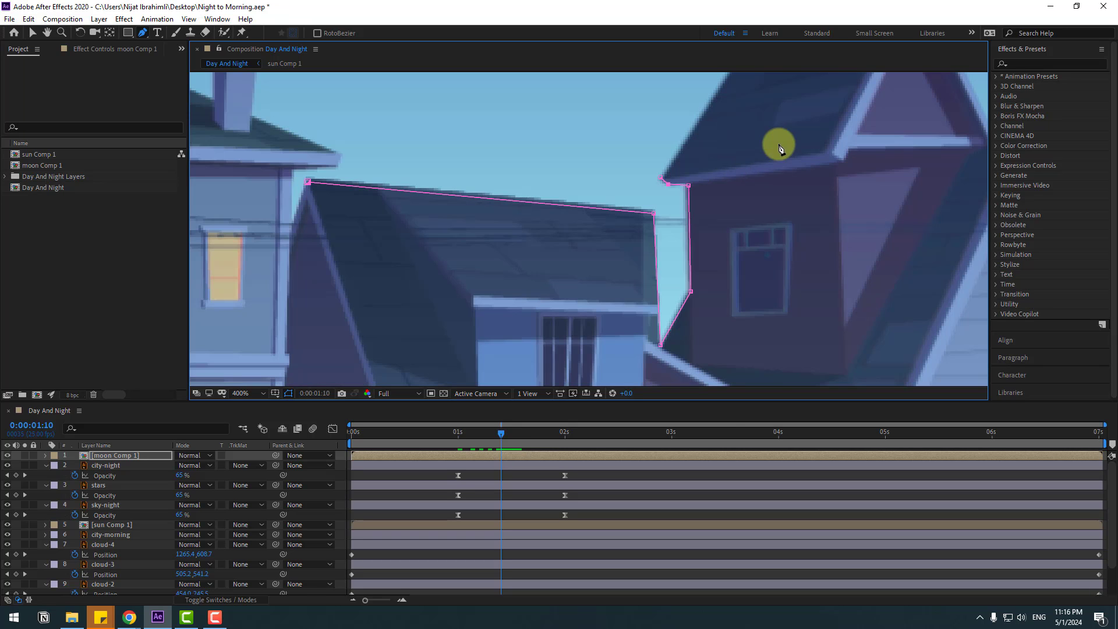
left_click_drag(739, 164, 614, 222)
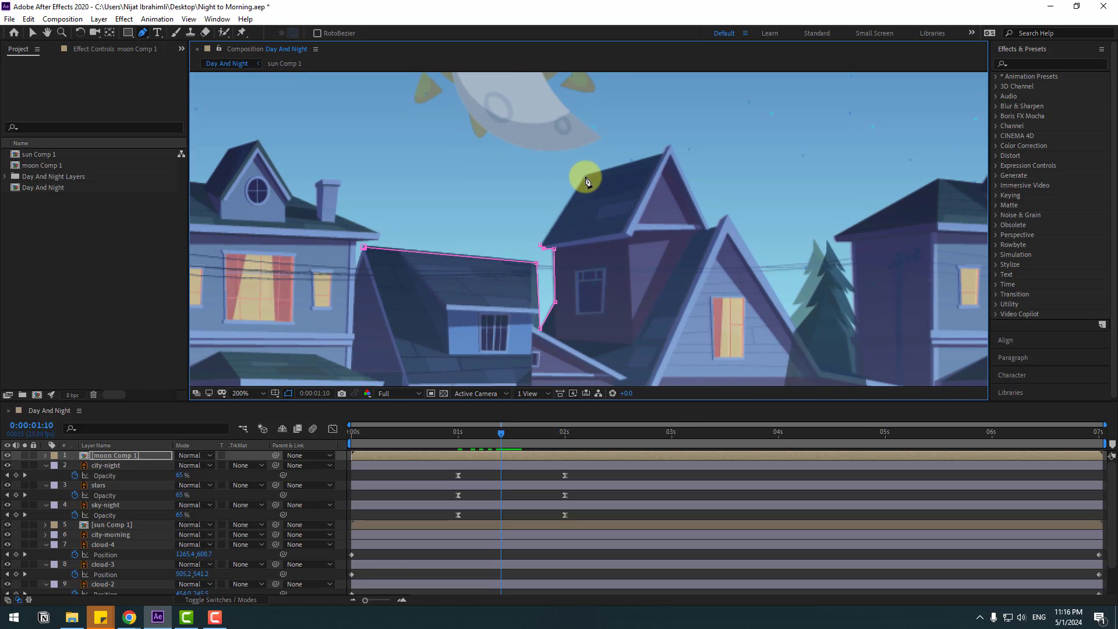
left_click(585, 177)
left_click(585, 175)
scroll(632, 290, "down", 4)
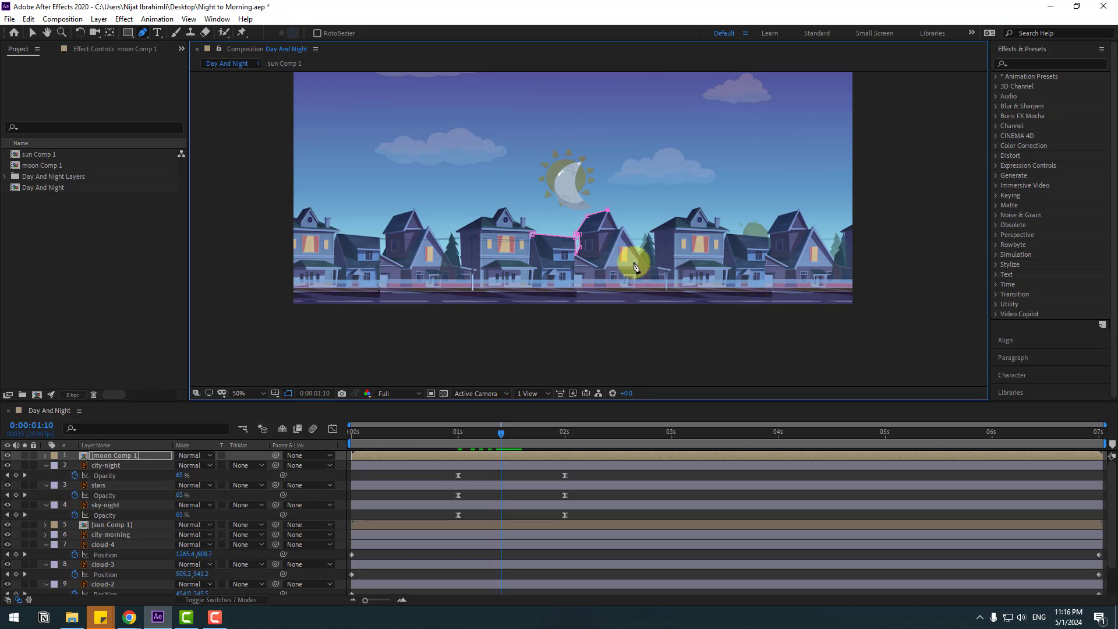
left_click(627, 318)
left_click_drag(530, 315, 534, 294)
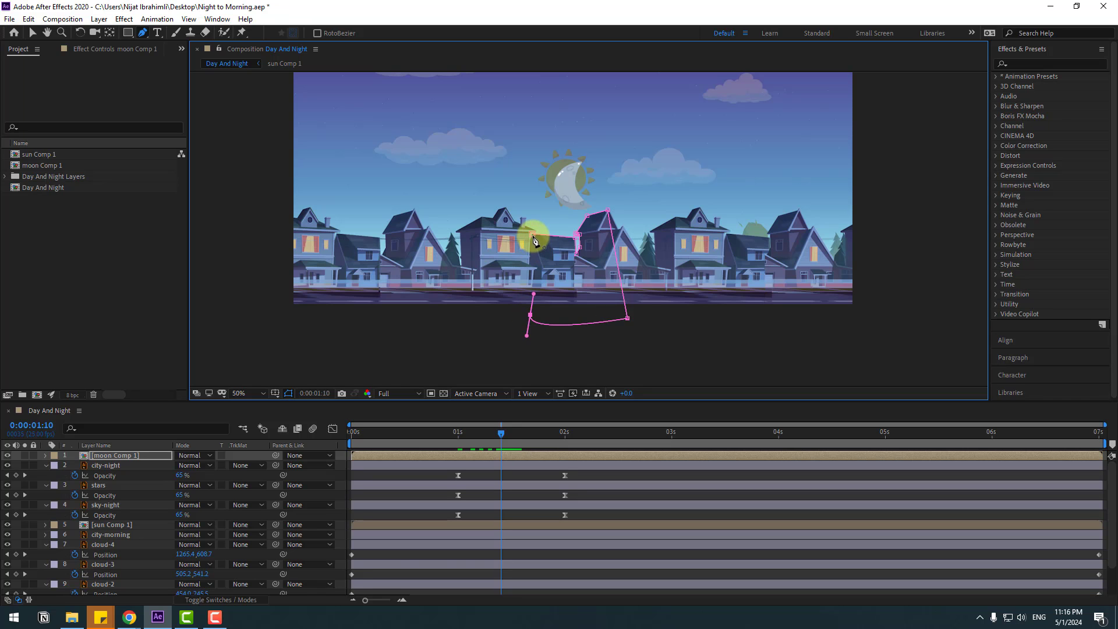
left_click(533, 236)
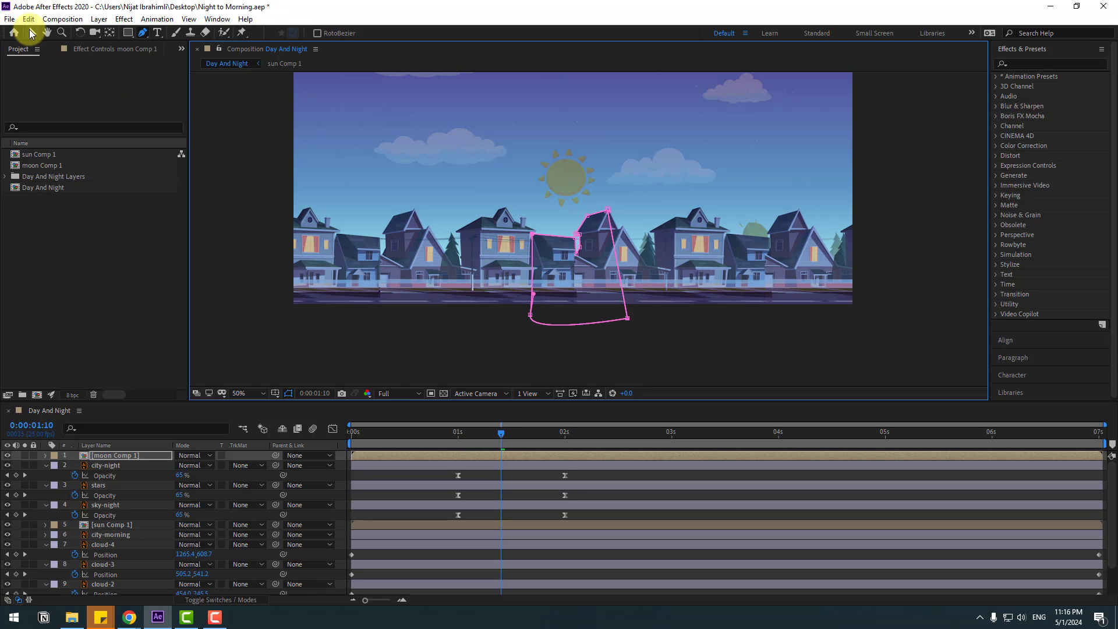
Step: Return to the Selection tool, invert Mask 1 on moon Comp 1, and scrub to check the moonset
left_click(31, 32)
scroll(480, 268, "up", 2)
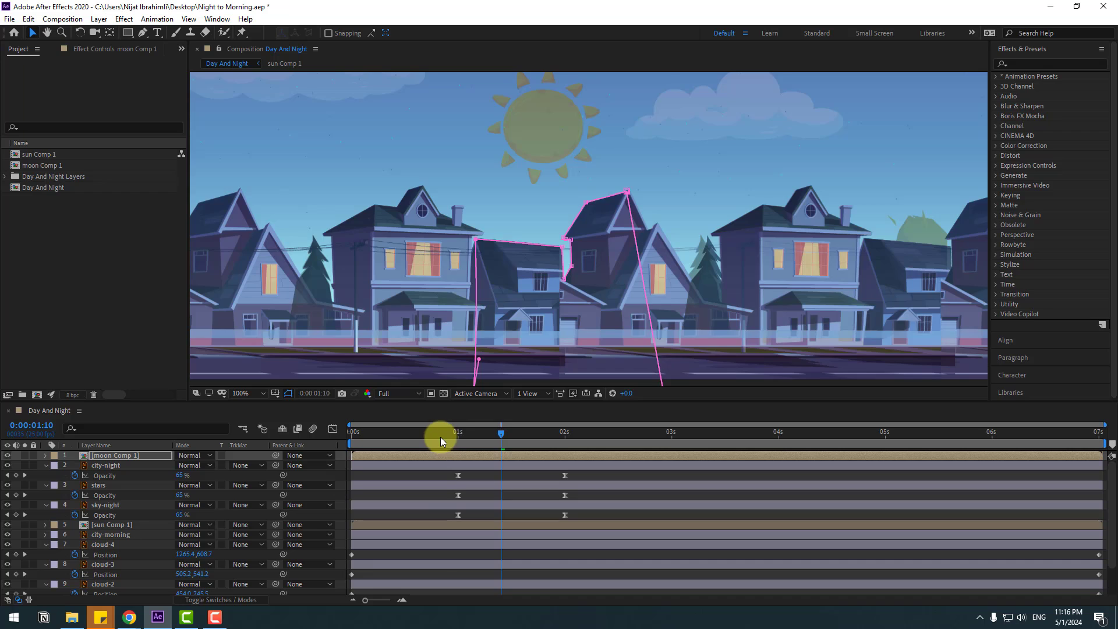
left_click_drag(441, 437, 521, 433)
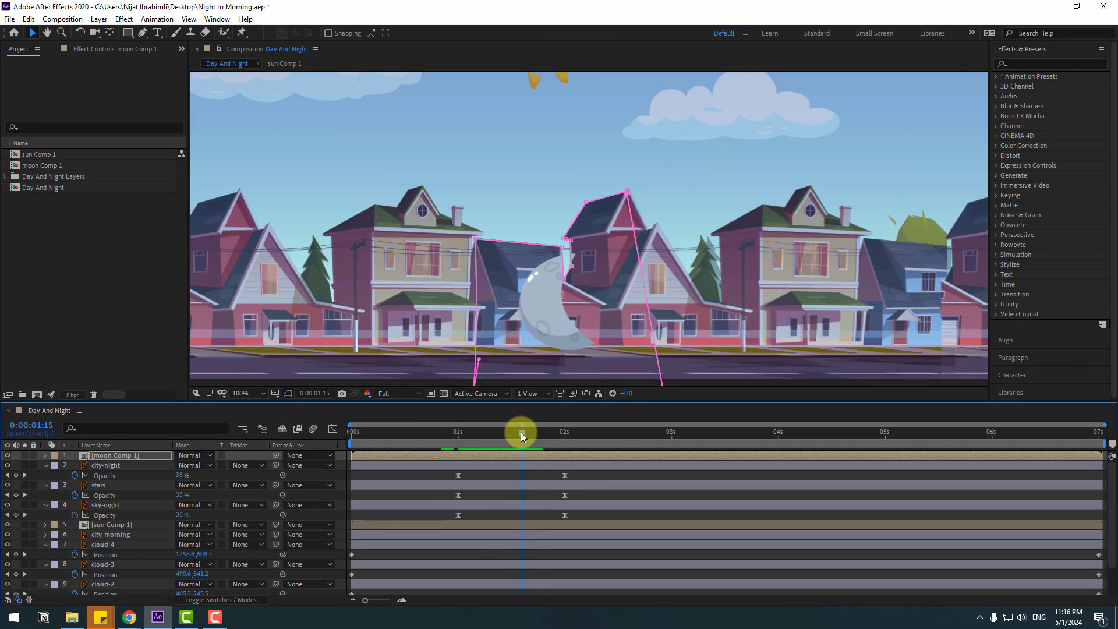
left_click(111, 458)
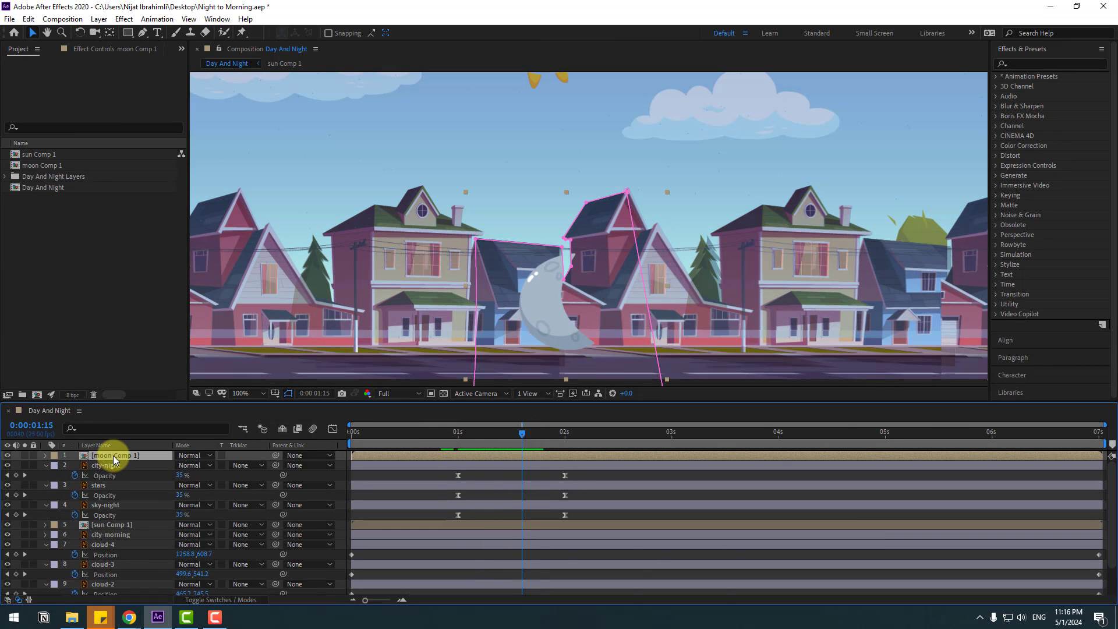
key("m")
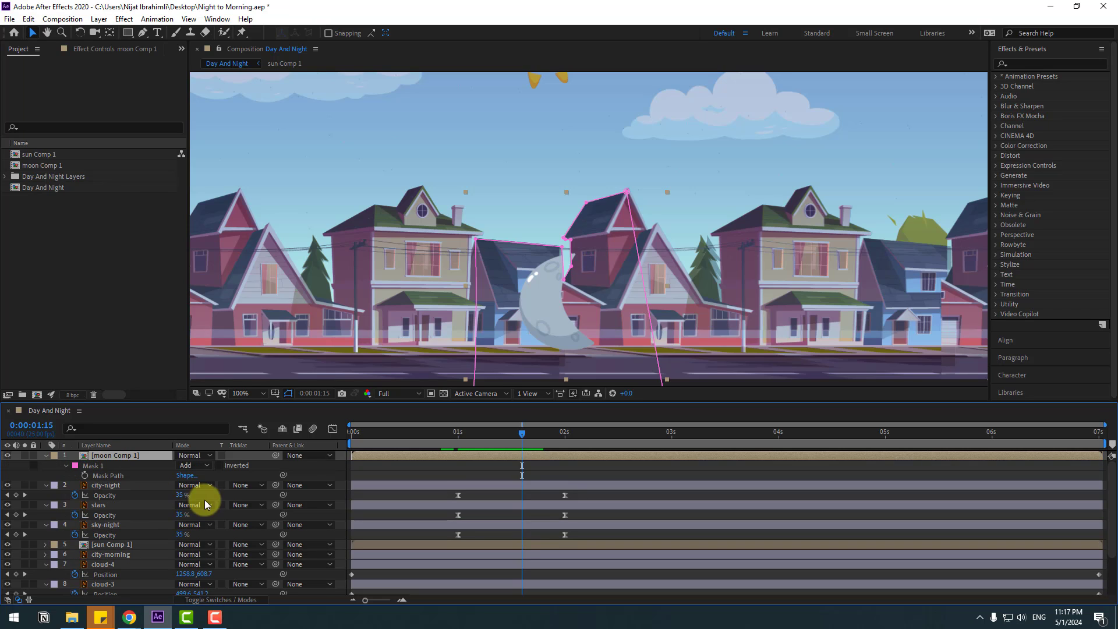
left_click(220, 466)
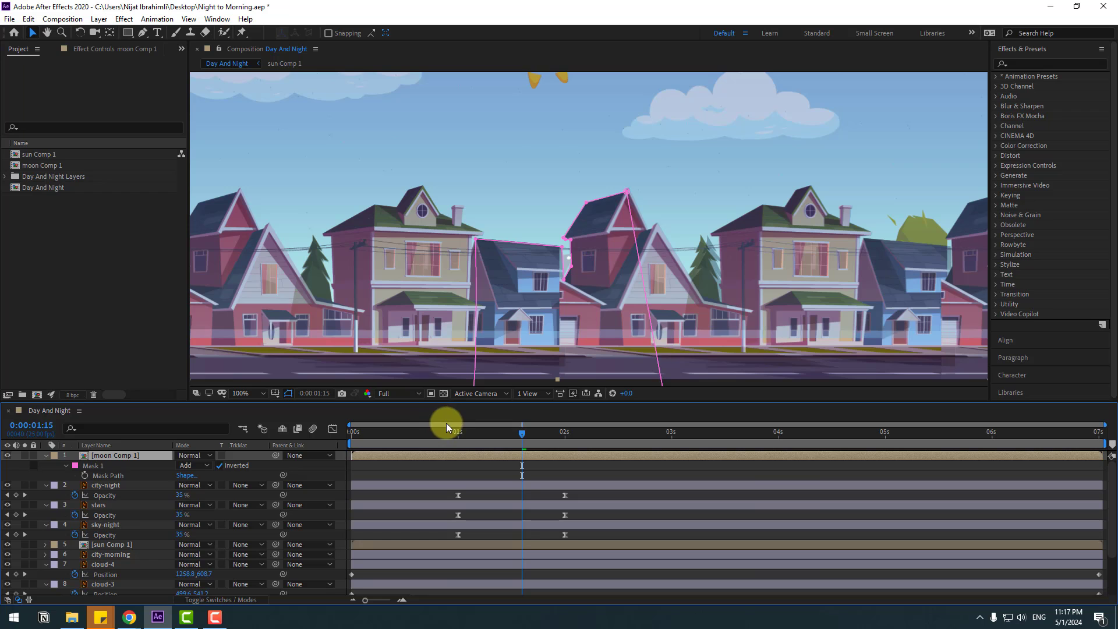
mouse_move(488, 430)
left_mouse_down()
mouse_move(474, 432)
mouse_move(521, 432)
mouse_move(509, 431)
left_mouse_up()
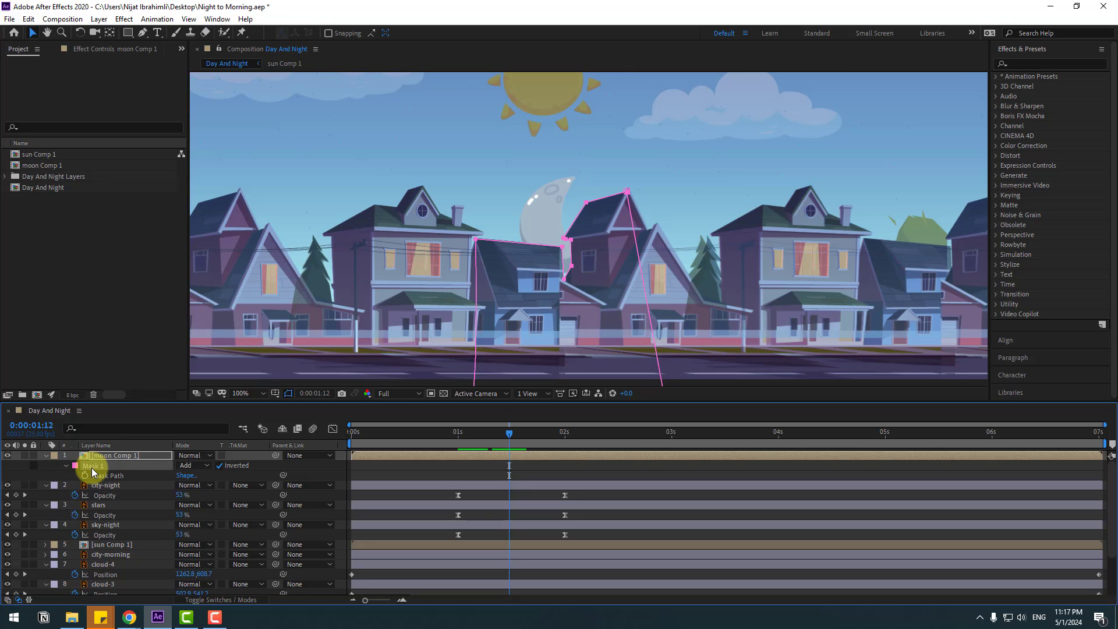
left_click(106, 546)
mouse_move(474, 439)
left_mouse_down()
mouse_move(519, 434)
mouse_move(488, 433)
left_mouse_up()
scroll(534, 319, "down", 2)
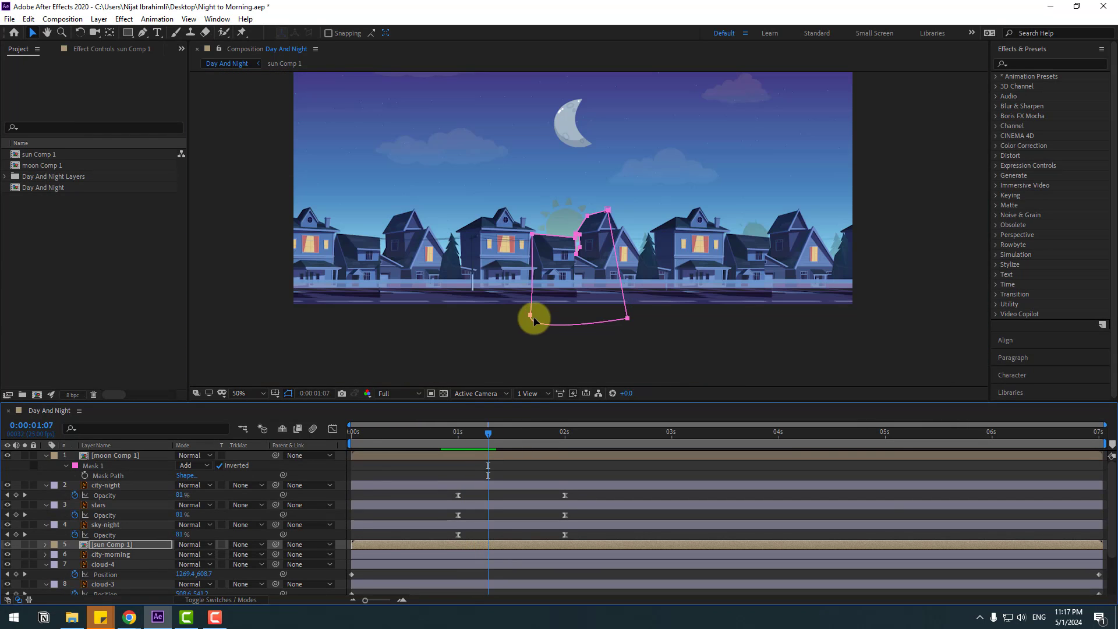
left_click(249, 395)
left_click(274, 199)
key("space")
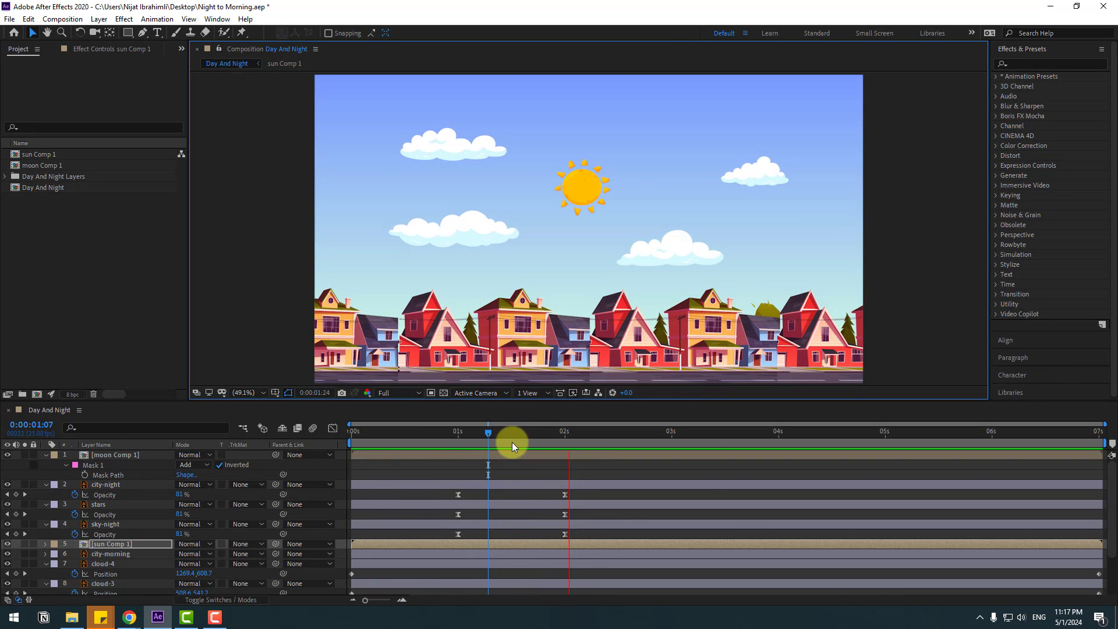
left_click(496, 432)
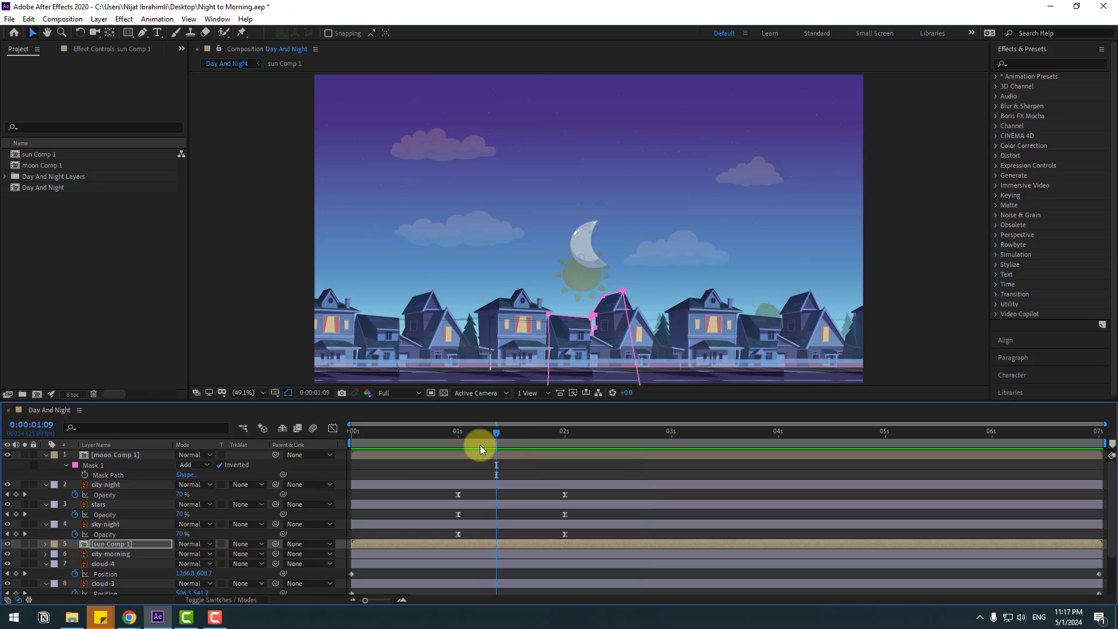
Step: In sun Comp 1, keyframe the sun's Rotation from 0 at 0s to 2x+0° at 7s
double_click(108, 545)
left_click(97, 457)
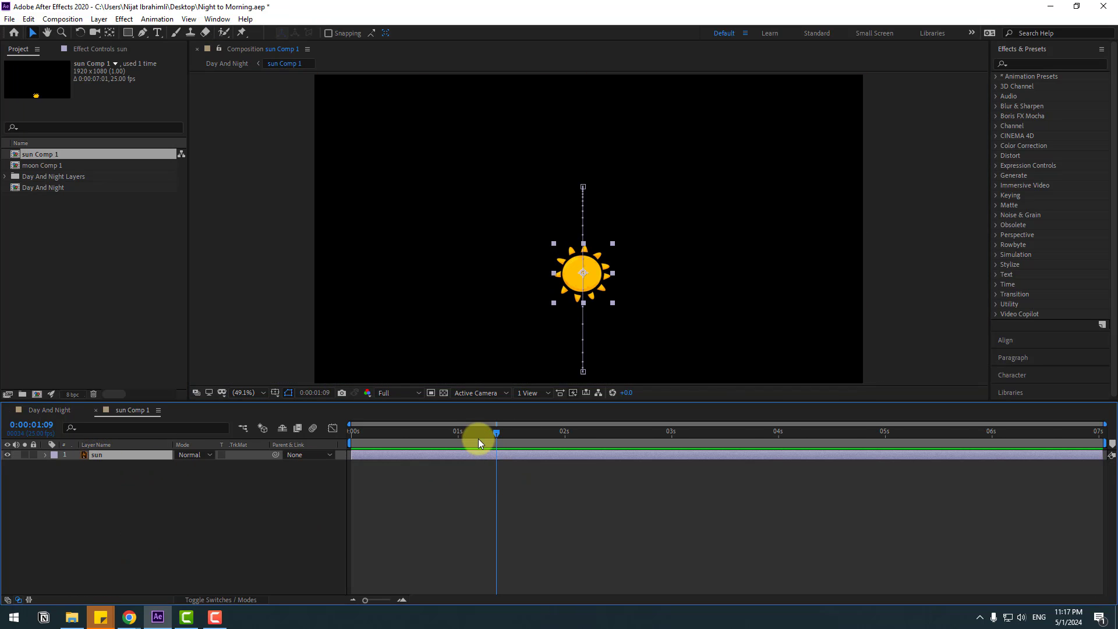
left_click_drag(478, 434, 364, 434)
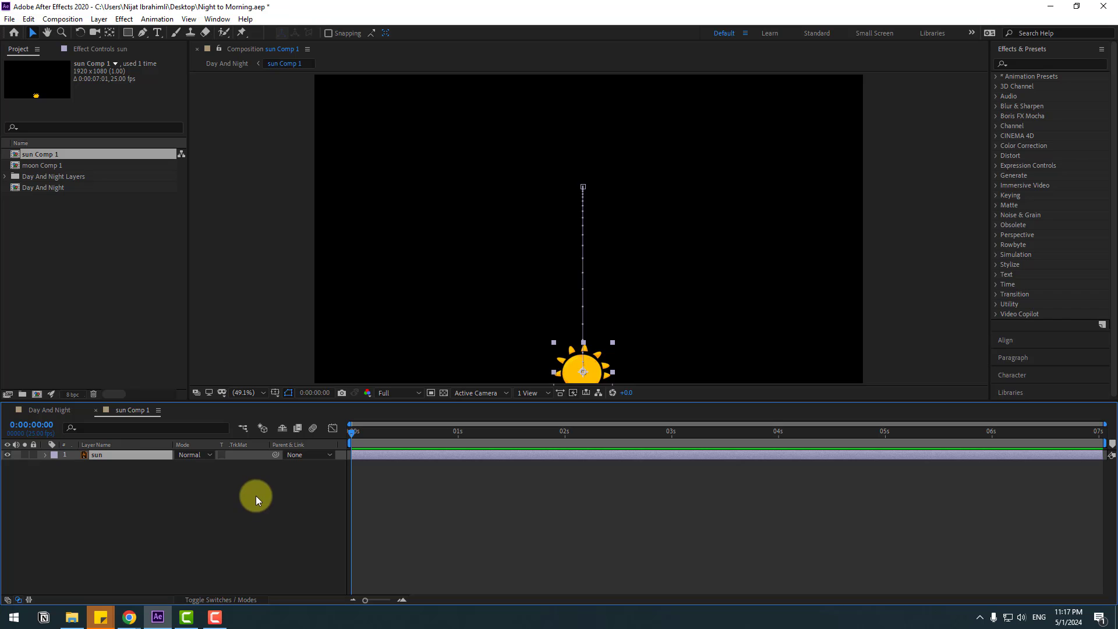
key("r")
left_click(76, 469)
left_click(74, 465)
left_click_drag(509, 433, 1099, 432)
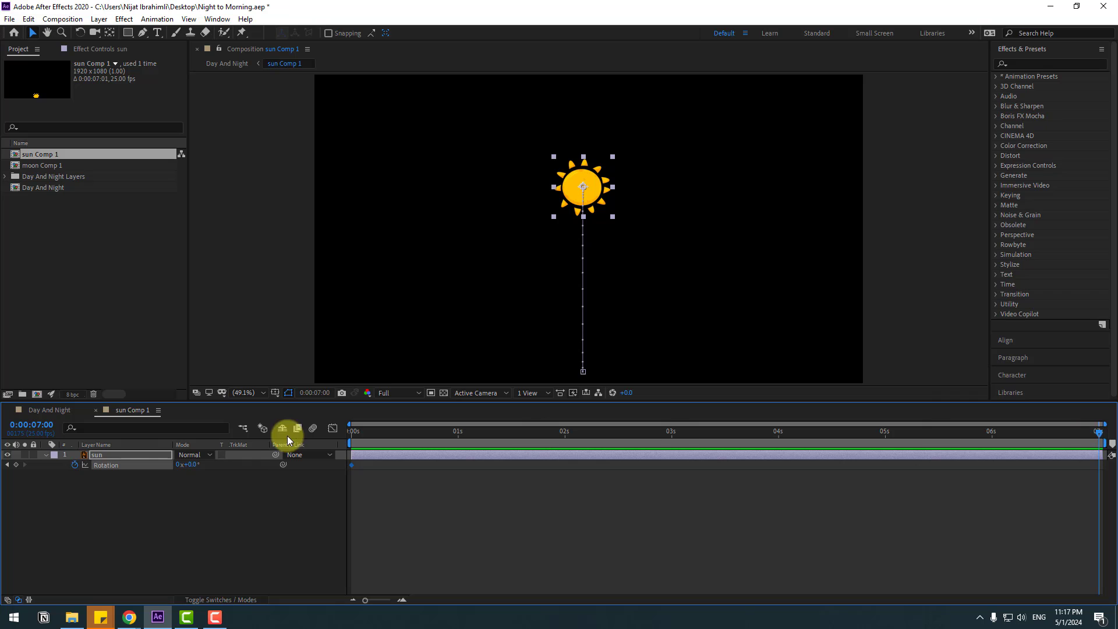
left_click(178, 465)
type("2")
key("Return")
Step: Preview the spinning sun, return to Day And Night, and scrub the night-to-day transition
key("space")
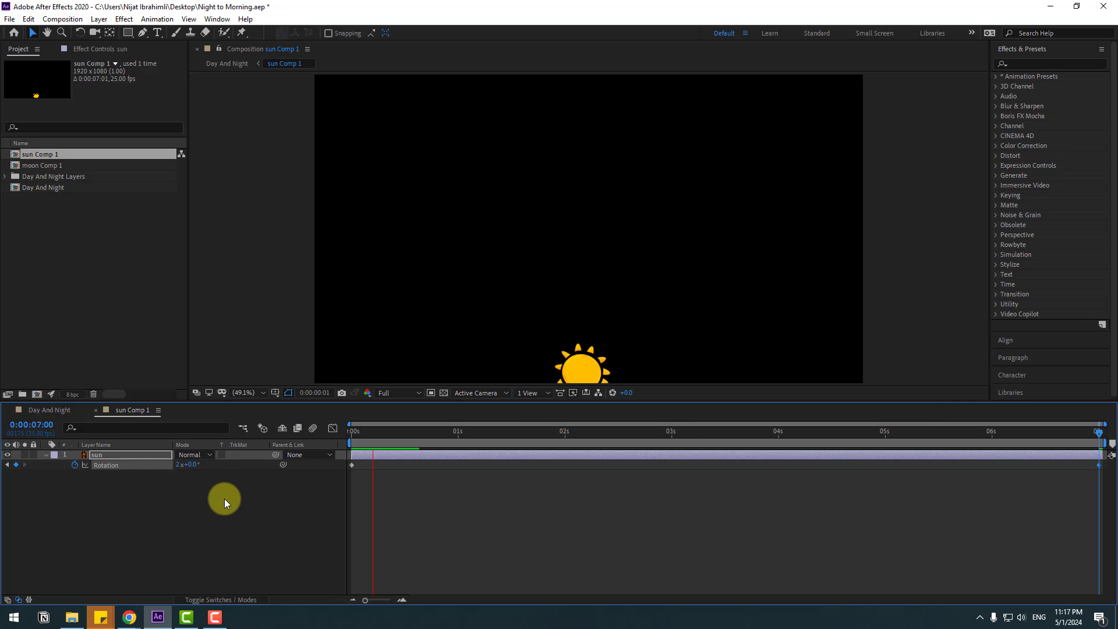
key("space")
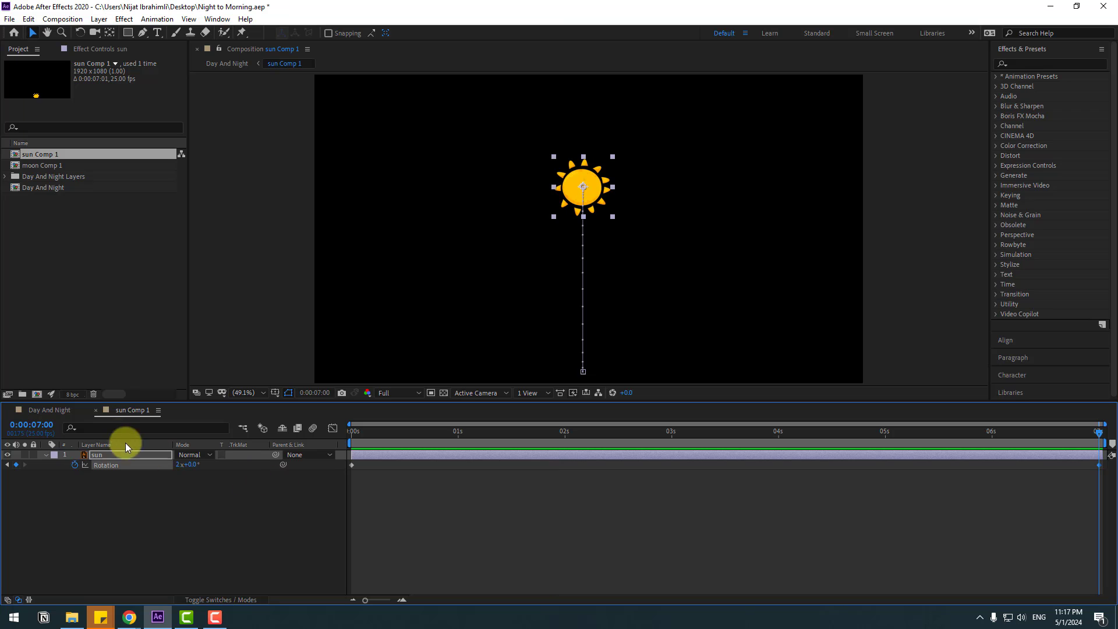
left_click(94, 412)
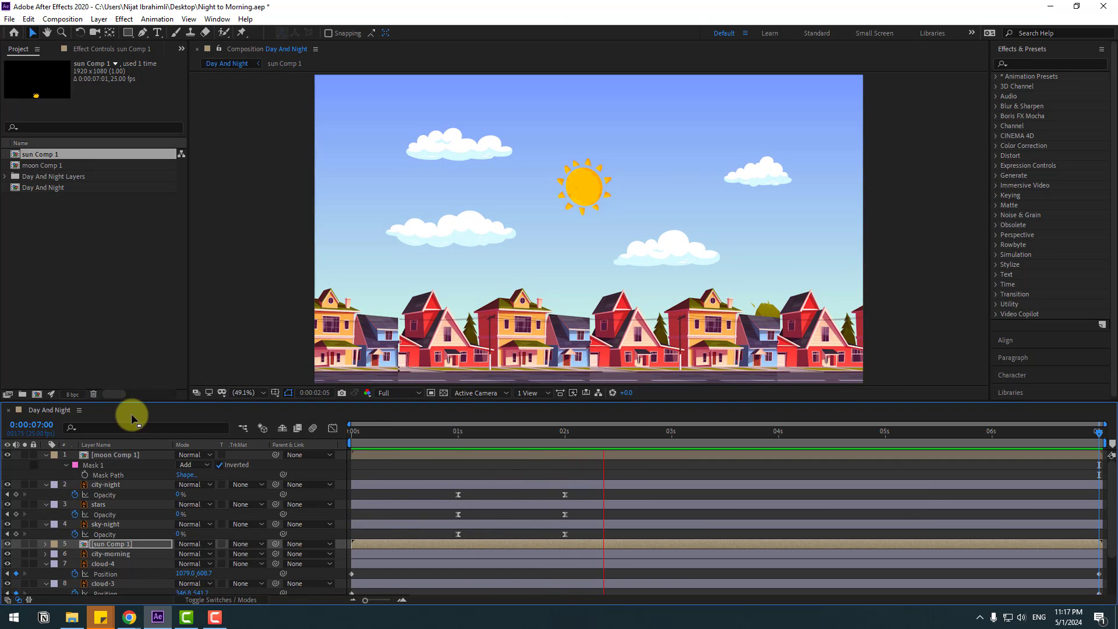
left_click(505, 432)
left_click_drag(509, 433, 772, 439)
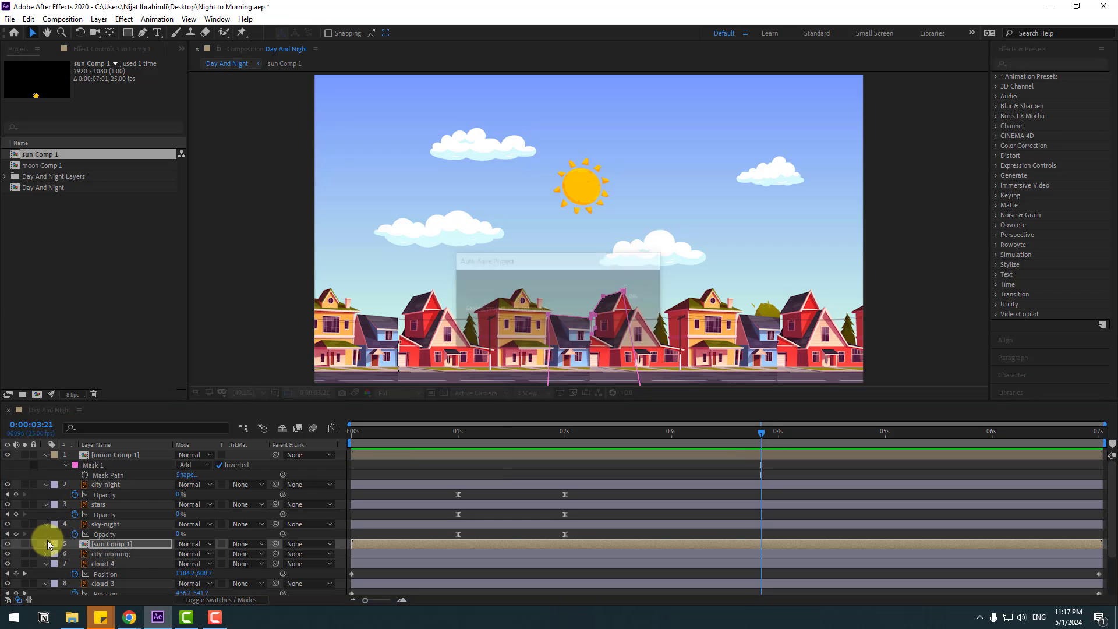
left_click(109, 456)
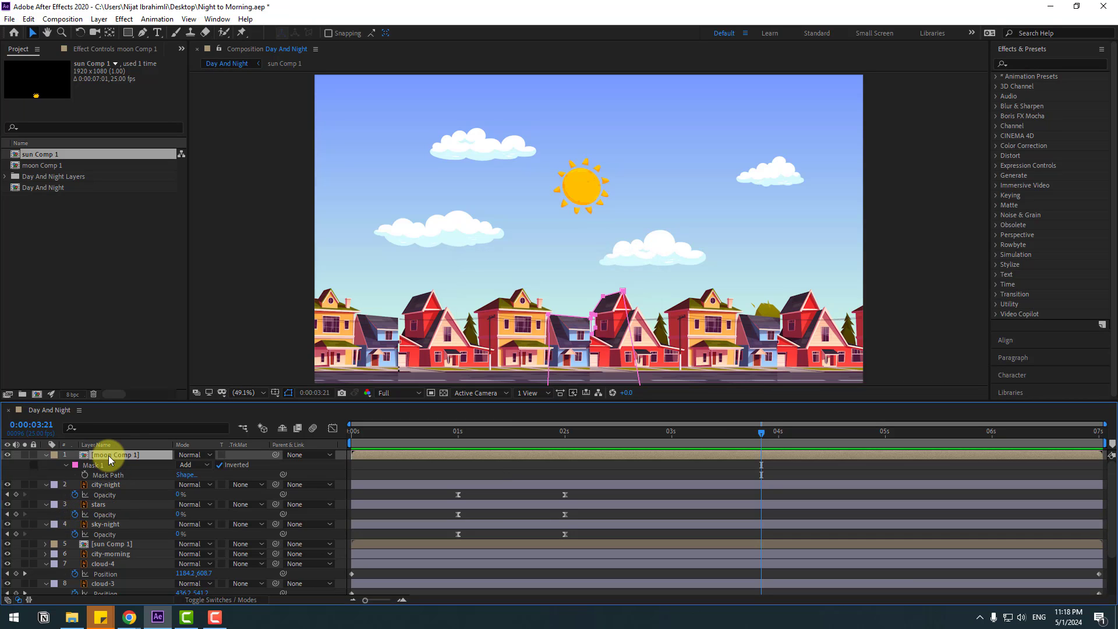
Step: In moon Comp 1, add a Position keyframe at 3:21 and paste the top position at 5:00
double_click(104, 455)
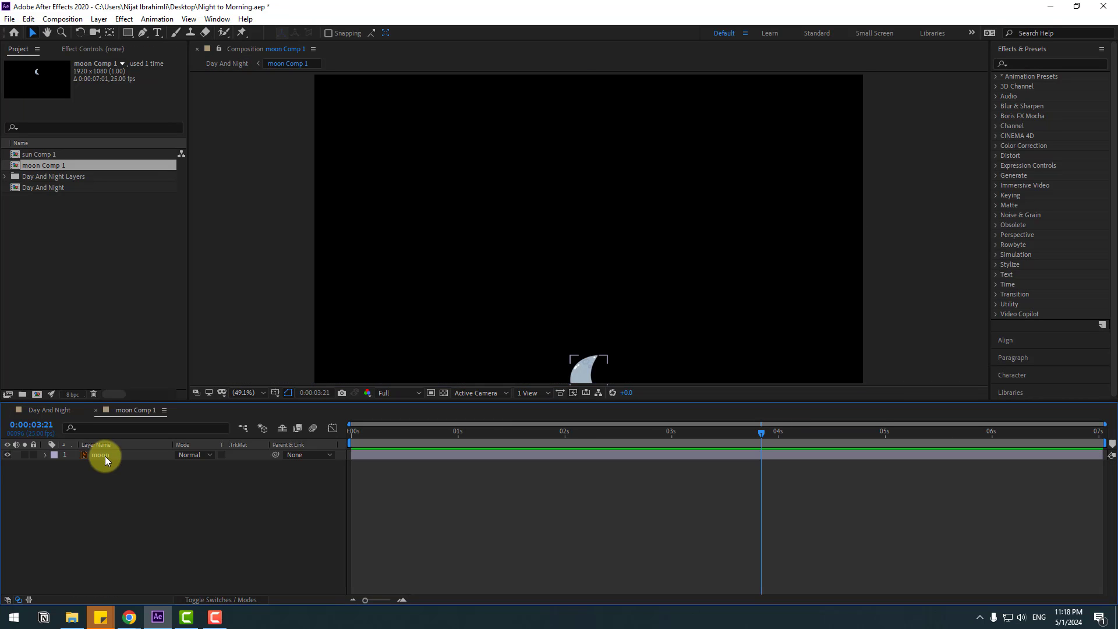
left_click(97, 455)
key("p")
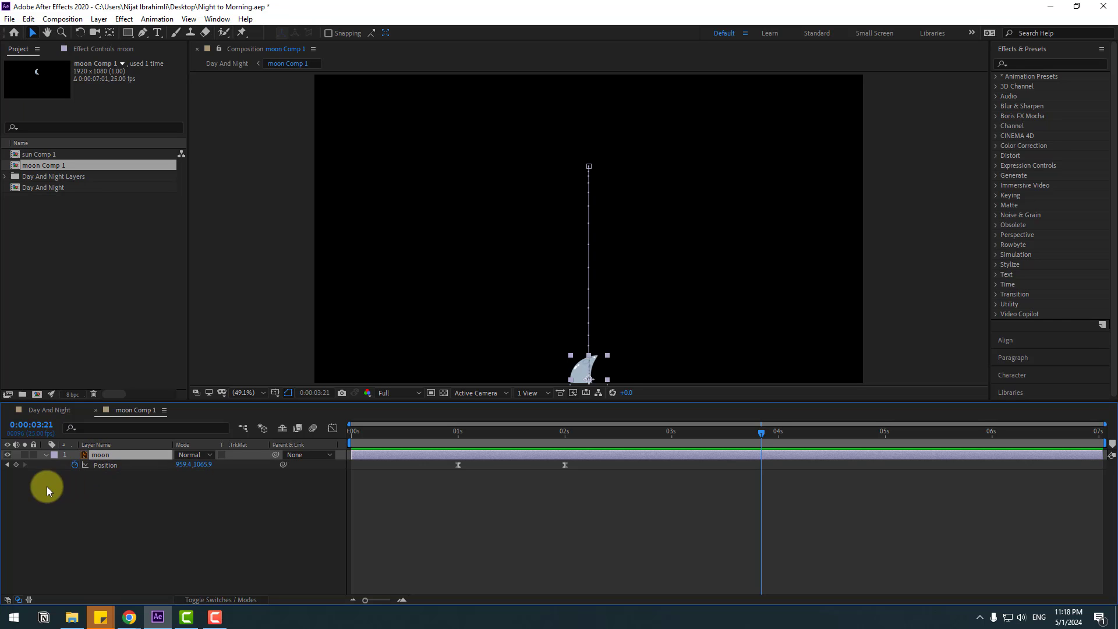
left_click(16, 465)
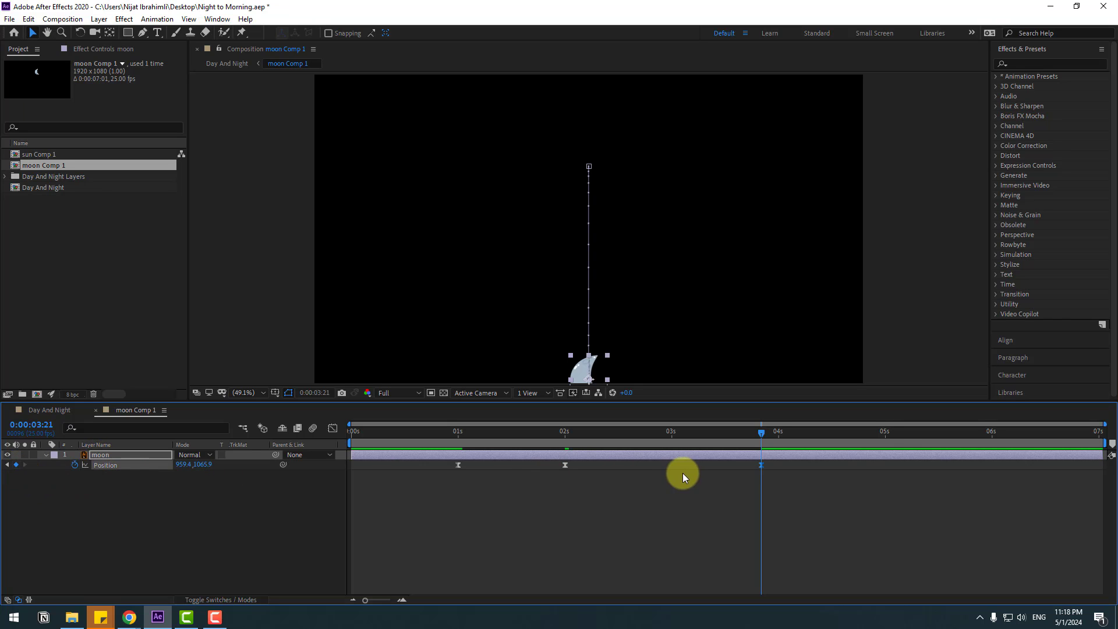
left_click_drag(892, 438, 885, 439)
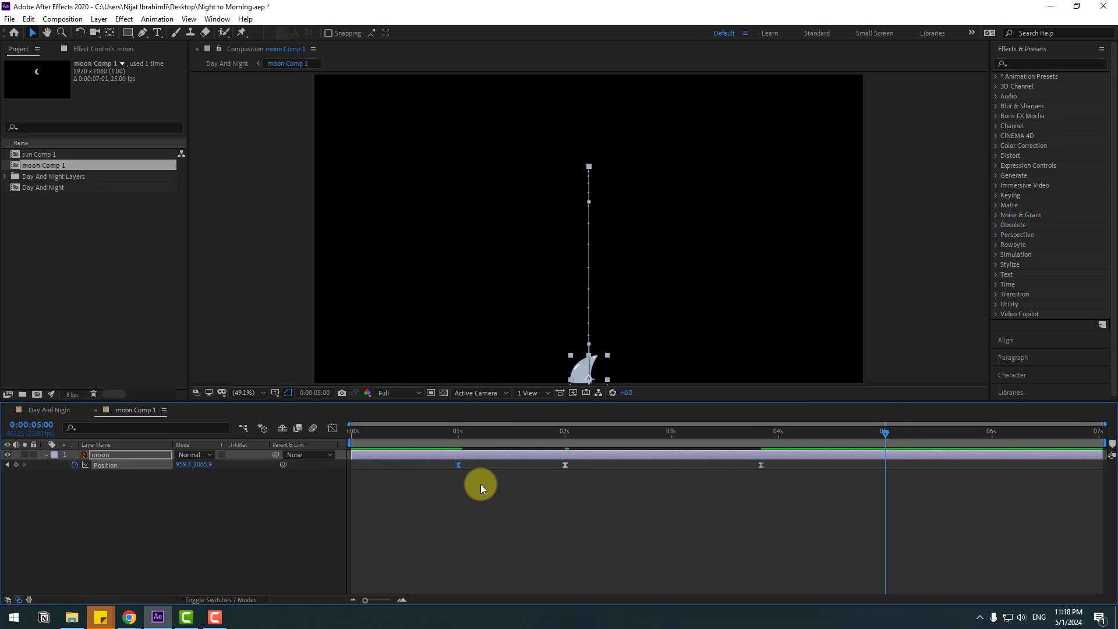
key("ctrl+v")
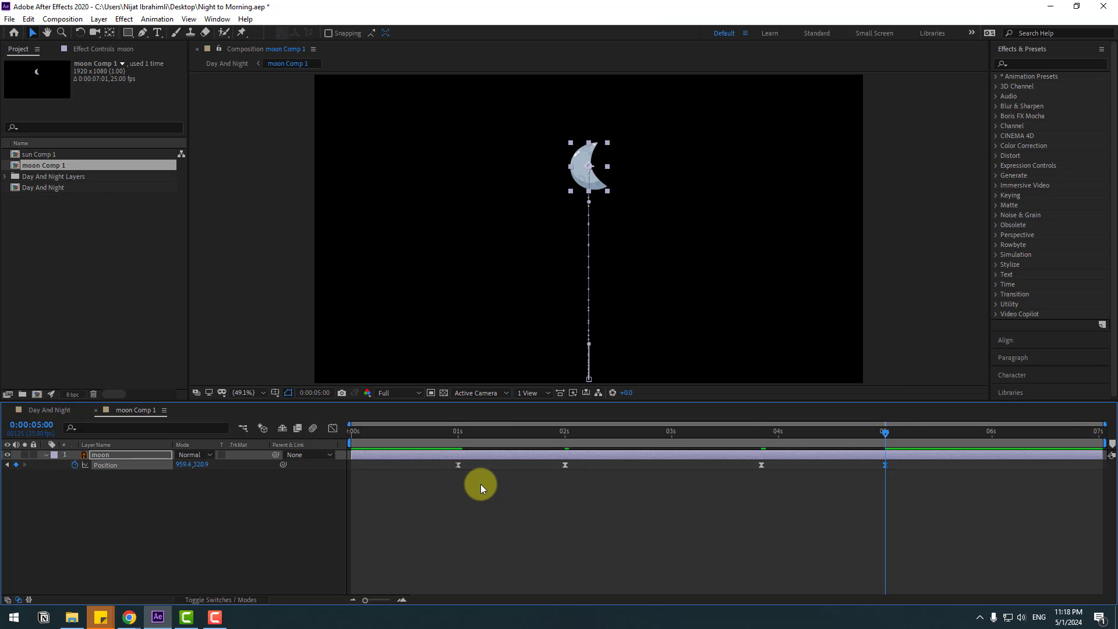
Step: Check the moon rising again in Day And Night, then open sun Comp 1 and name its layer sun
left_click(50, 410)
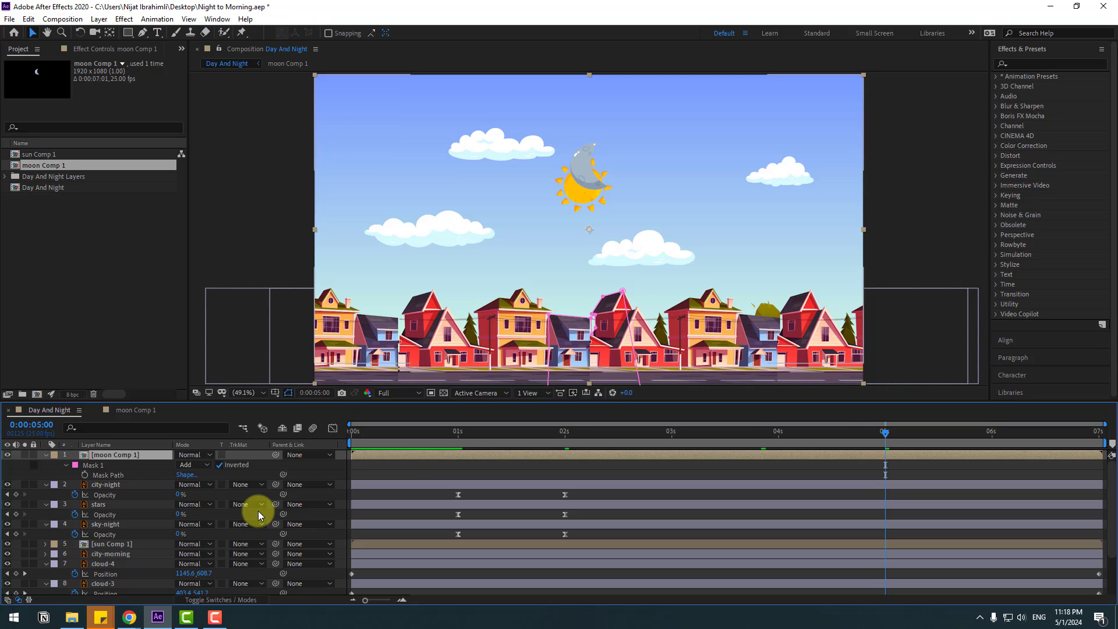
left_click_drag(844, 430, 762, 440)
left_click(123, 410)
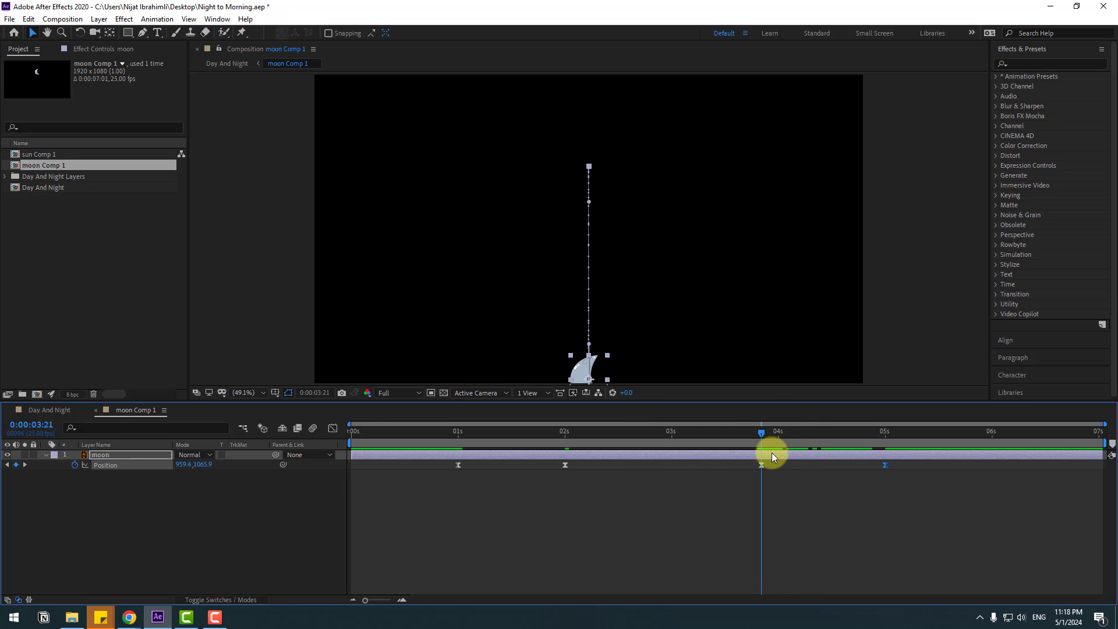
left_click(42, 412)
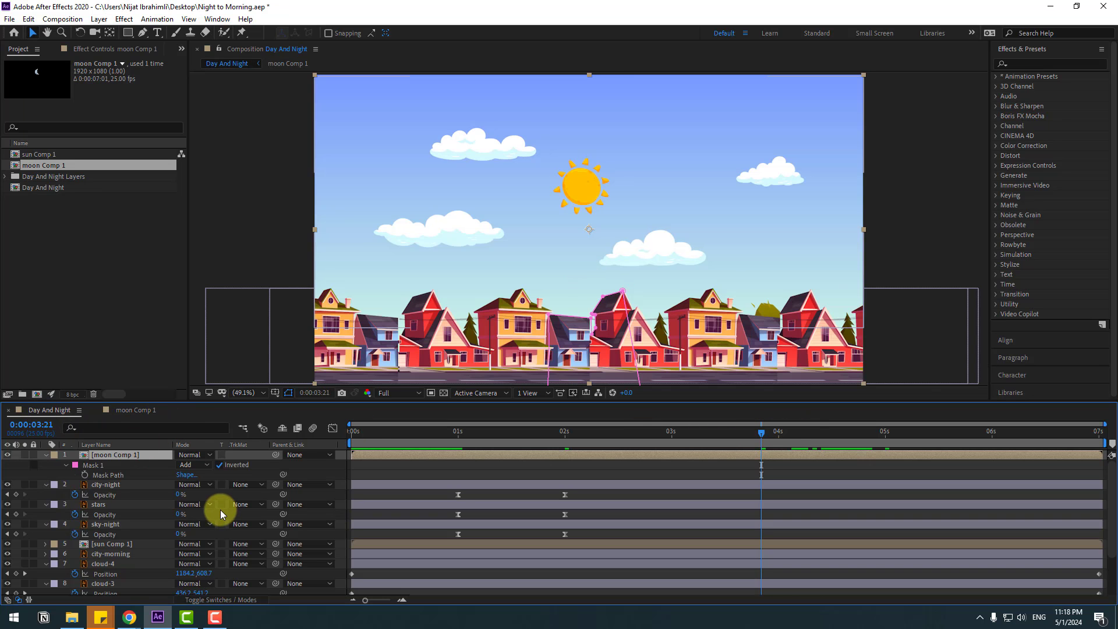
double_click(106, 546)
key("Return")
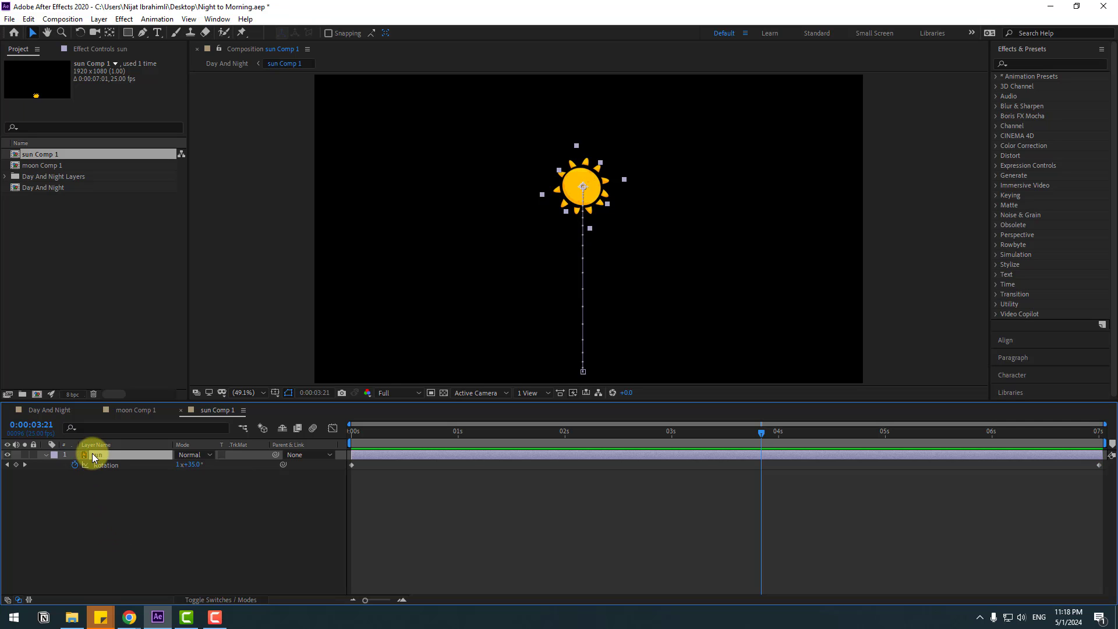
Step: Key the sun's Position at 3:21 and lower it to Y 1040.1 at 5:00, then check it in Day And Night
key("p")
left_click(16, 465)
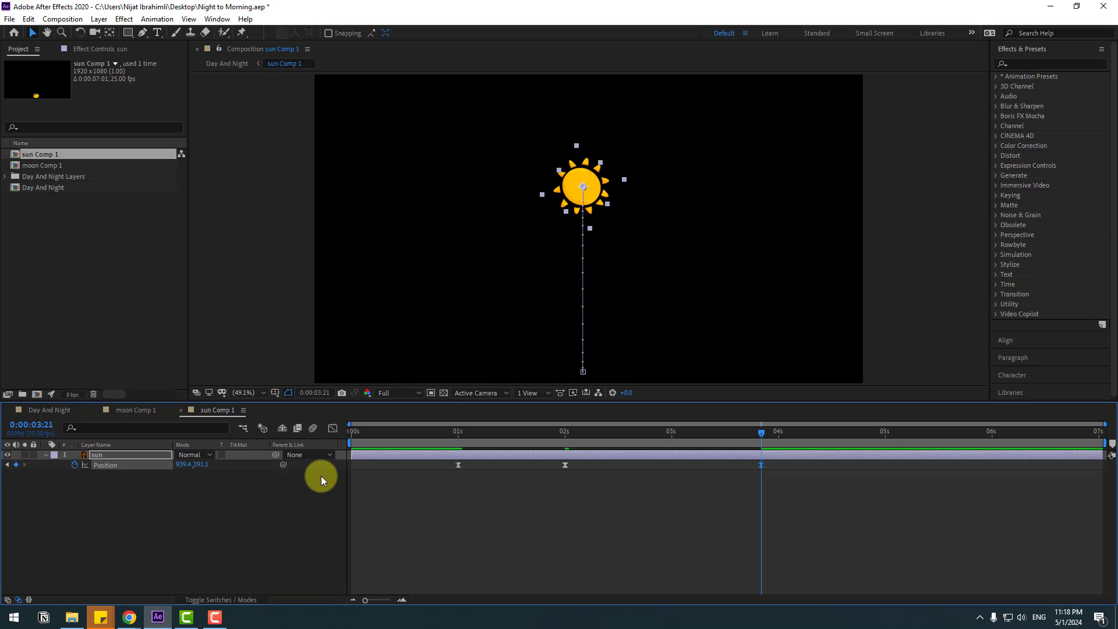
left_click_drag(865, 446, 886, 443)
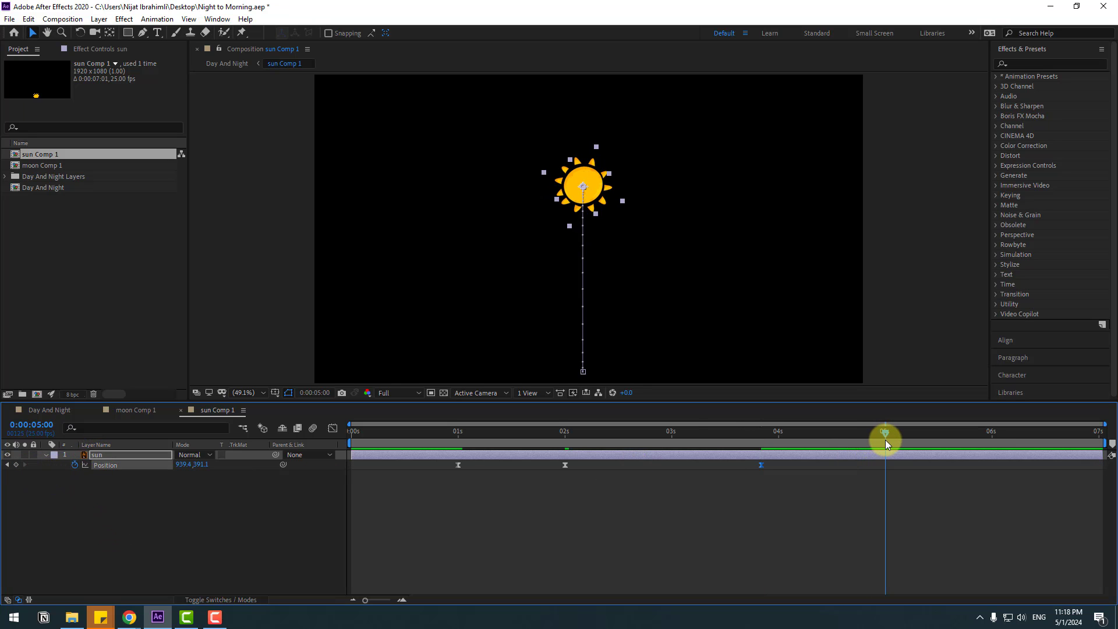
left_click(456, 470)
left_click(458, 465)
key("ctrl+c")
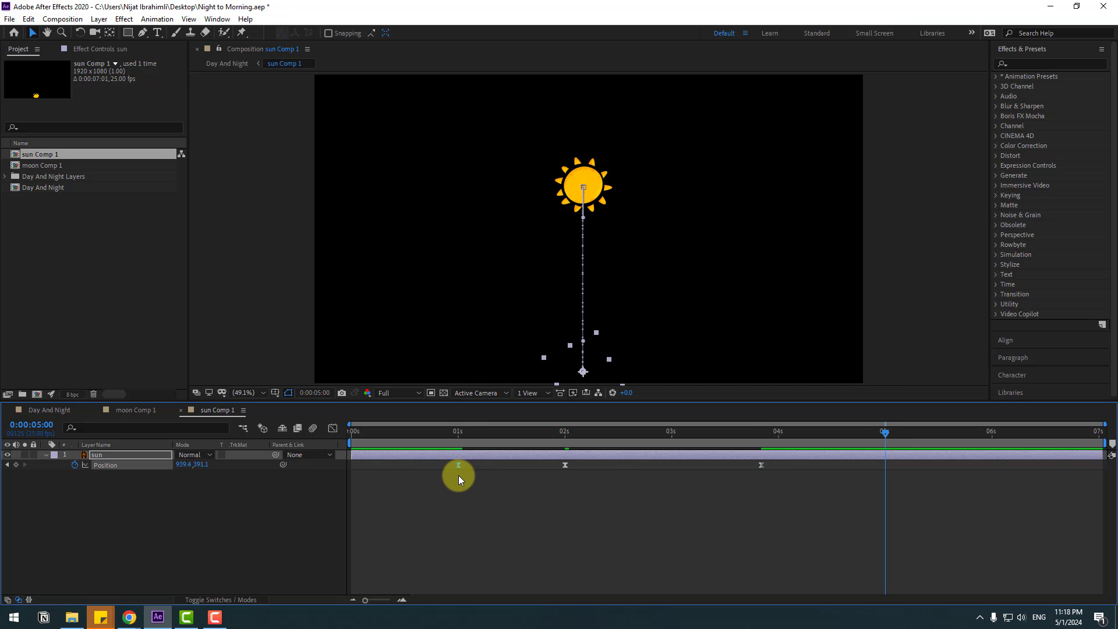
key("ctrl+v")
left_click(51, 410)
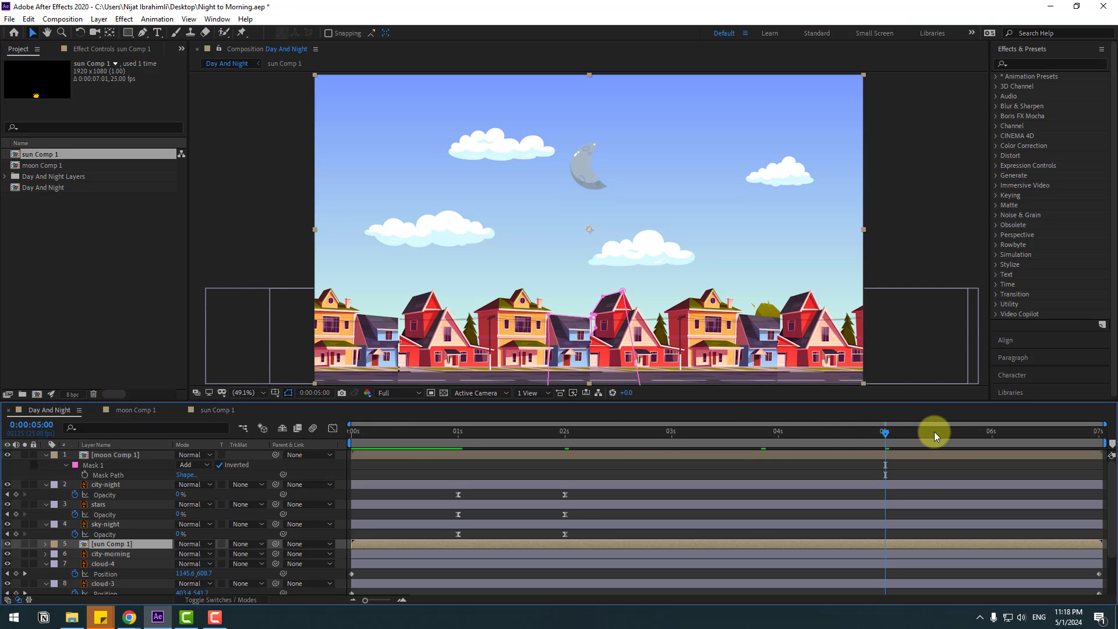
mouse_move(774, 432)
left_mouse_down()
mouse_move(901, 432)
mouse_move(778, 435)
left_mouse_up()
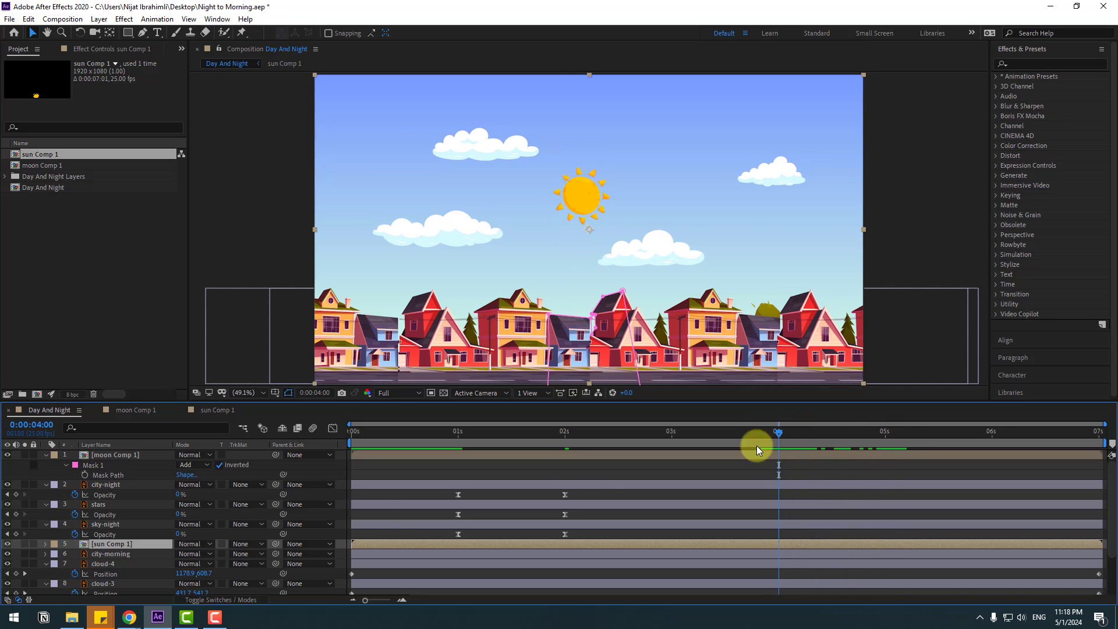
Step: Add Opacity keyframes at 4 s on the city-night, stars and sky-night layers
left_click(110, 485)
left_click(16, 494)
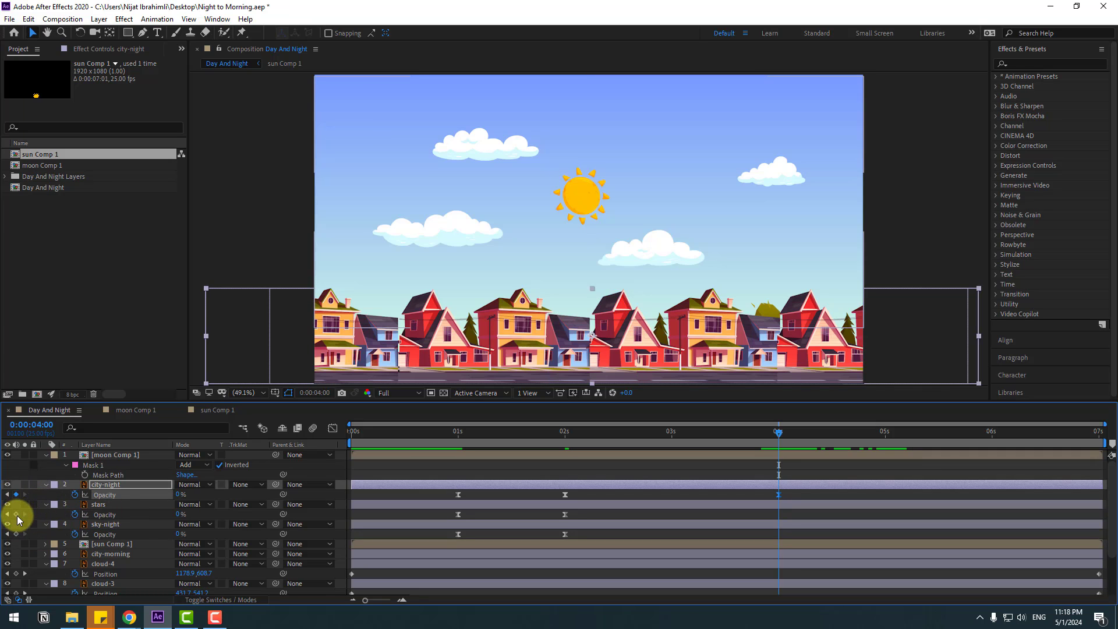
left_click(16, 515)
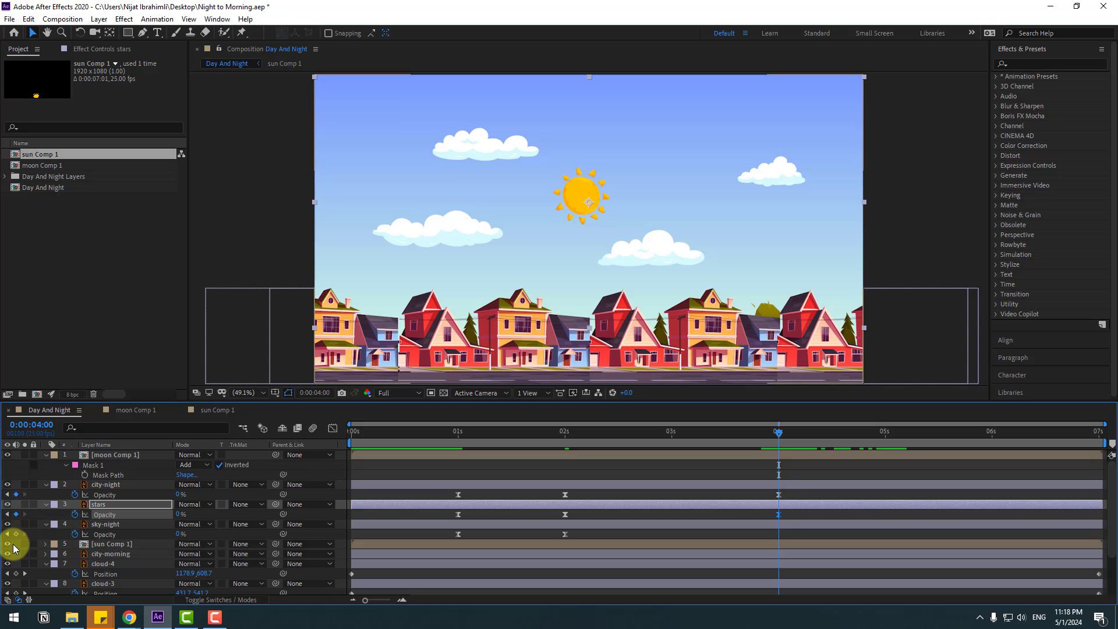
left_click(16, 535)
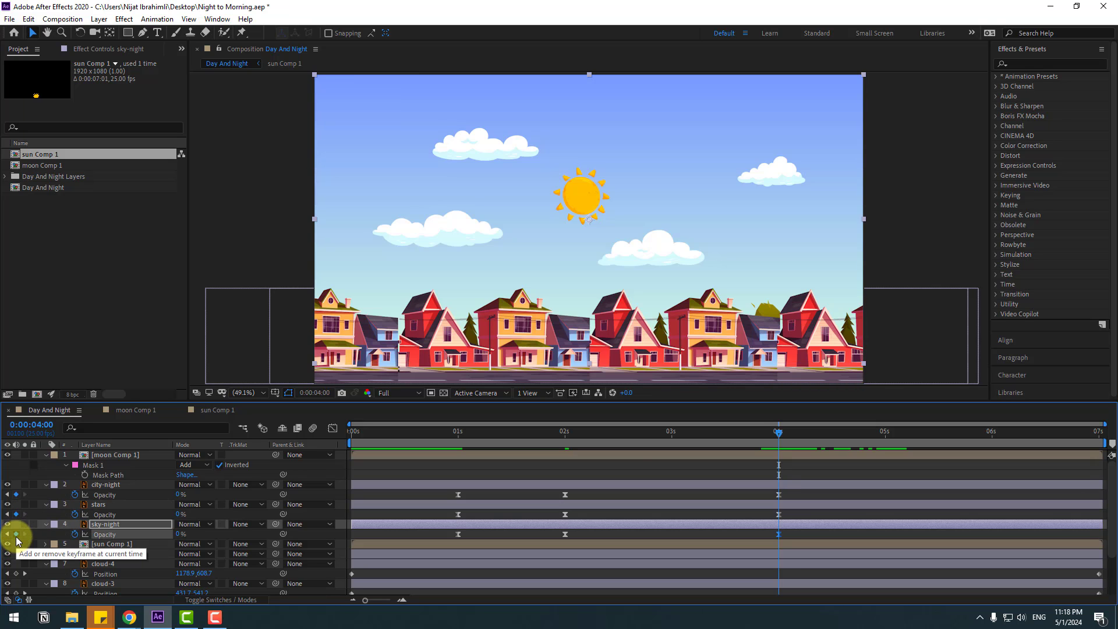
Step: At 5 s set city-night, stars and sky-night Opacity to 100%, then scrub to check the fade
left_click(887, 436)
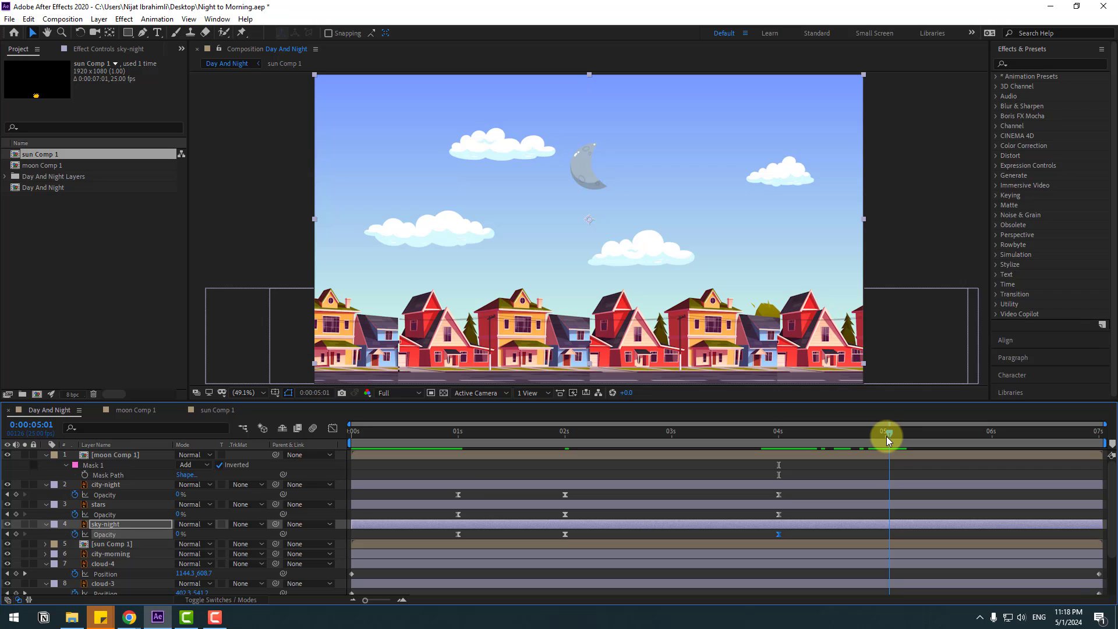
left_click(460, 496)
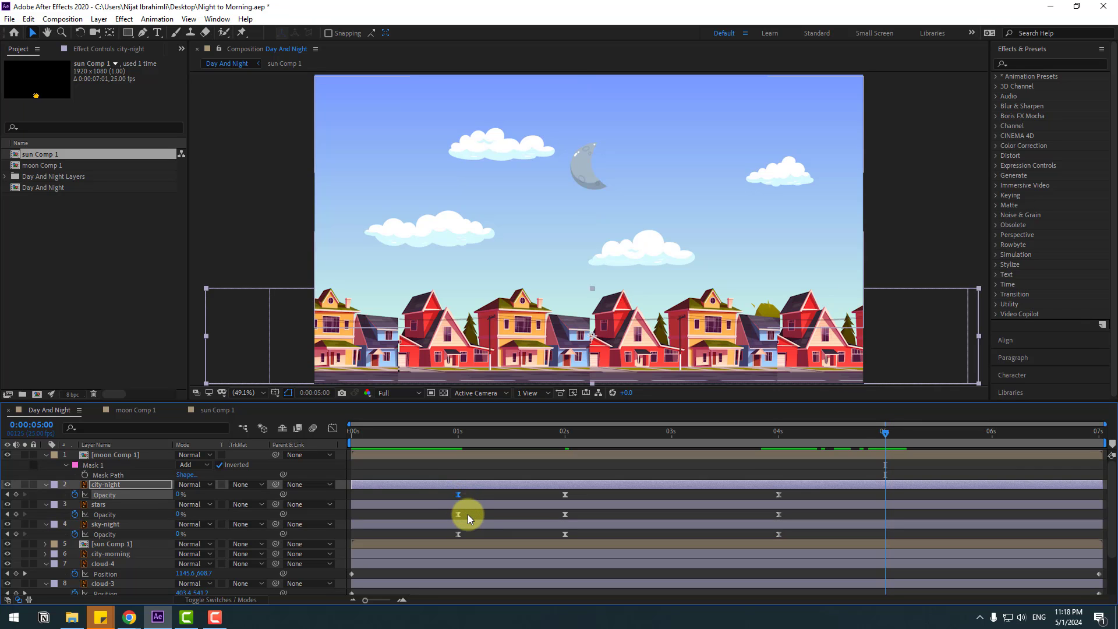
key("ctrl+c")
key("ctrl+v")
left_click(458, 515)
key("ctrl+v")
left_click(458, 535)
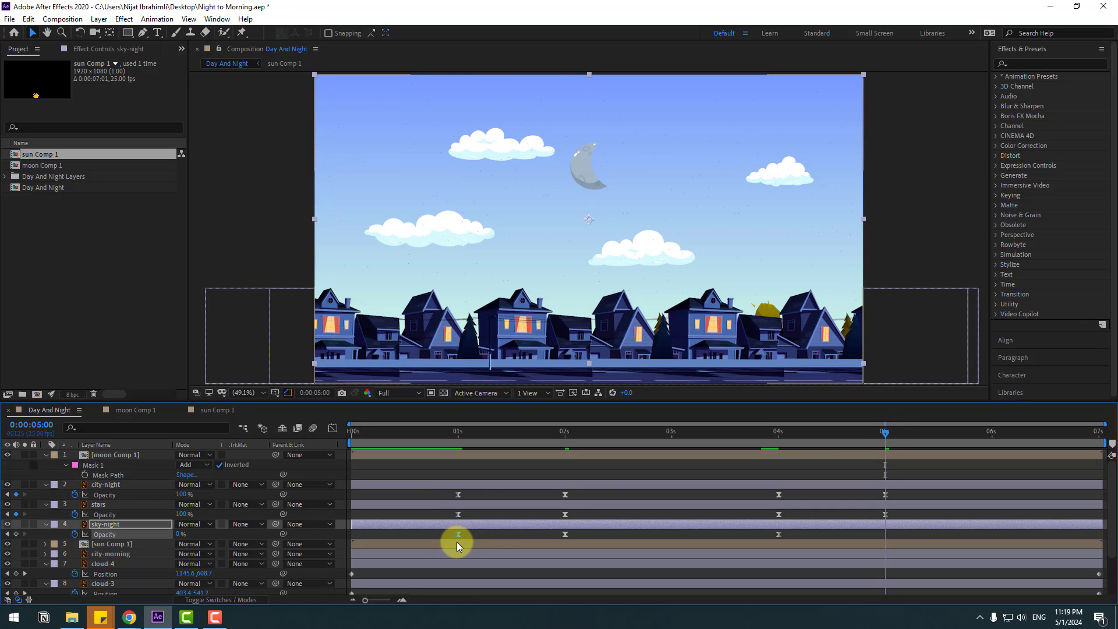
key("ctrl+v")
left_click_drag(768, 436, 892, 439)
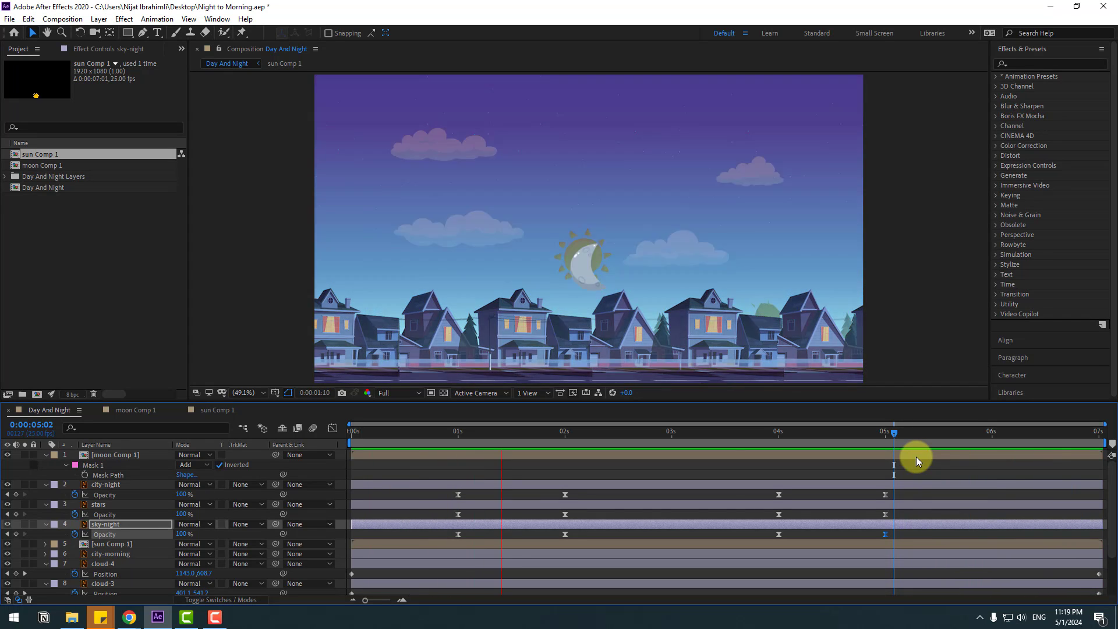
Step: Search Effects & Presets for 'glow' and apply Stylize > Glow to sun Comp 1
left_click(877, 434)
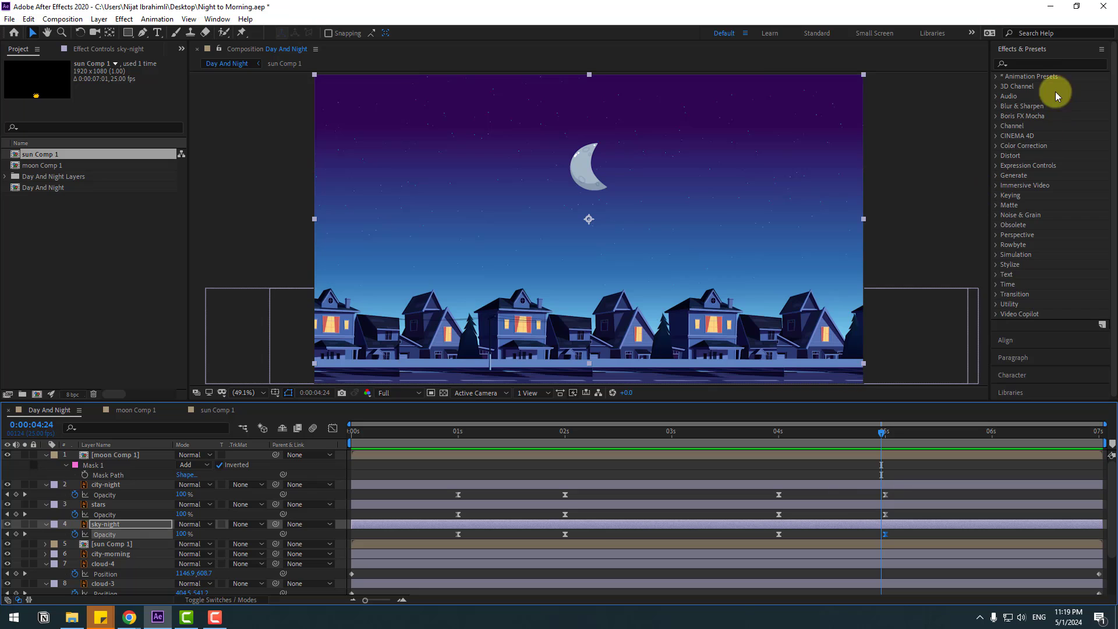
left_click(1030, 65)
type("glow")
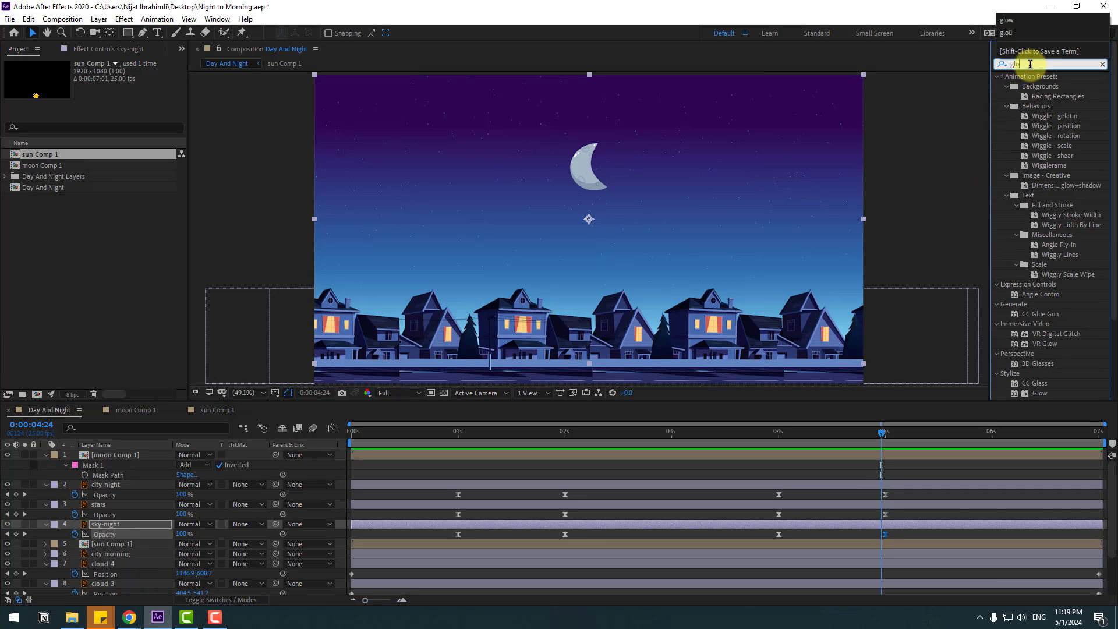
left_click(119, 543)
left_click(672, 439)
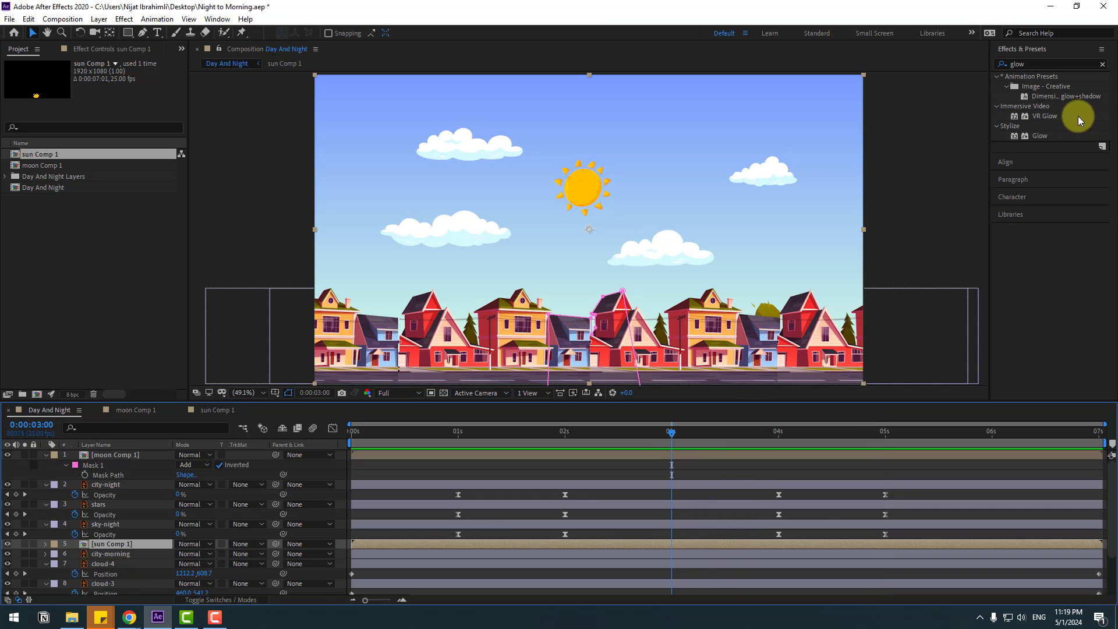
left_click_drag(1040, 135, 110, 544)
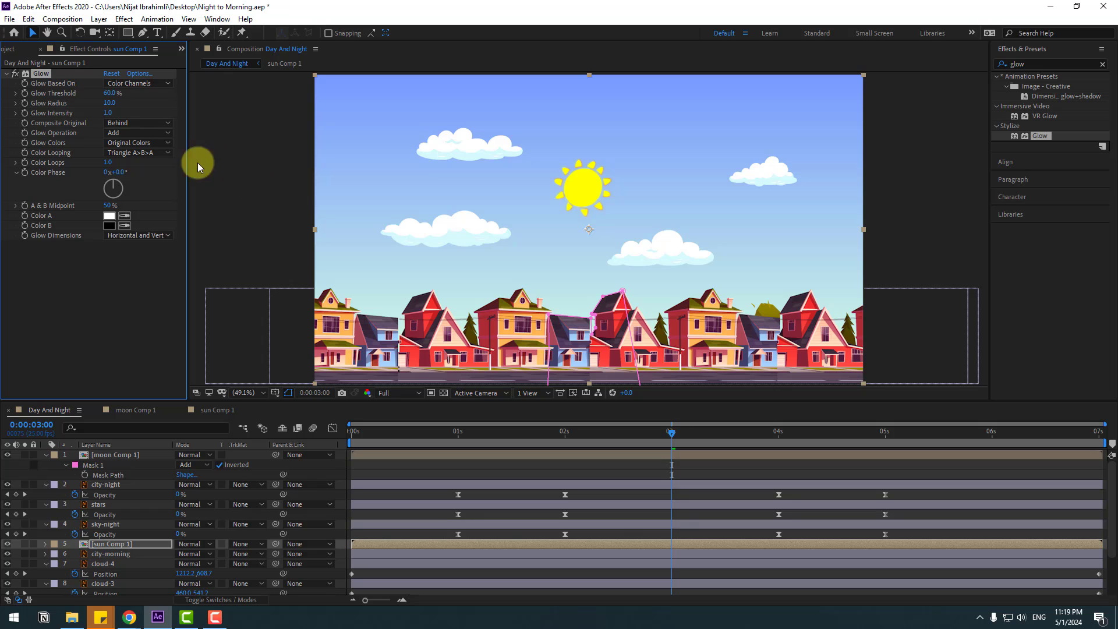
Step: Scrub the sun's Glow Radius to 28 and Threshold to 75.3%, then select the moon layer
mouse_move(109, 103)
left_mouse_down()
mouse_move(140, 93)
mouse_move(100, 115)
left_mouse_up()
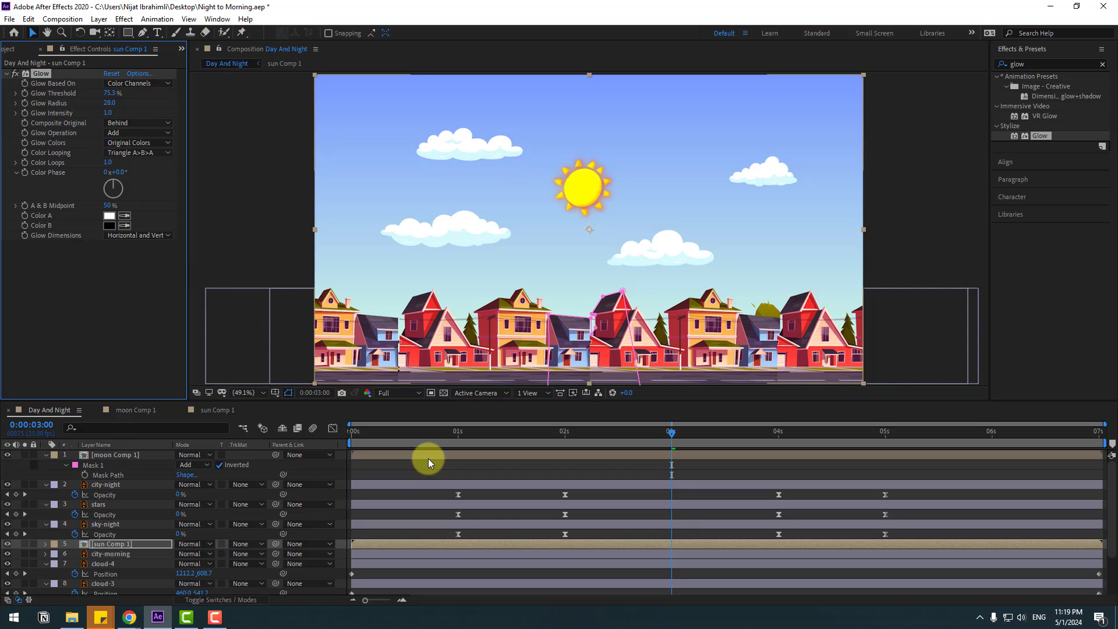
left_click(154, 452)
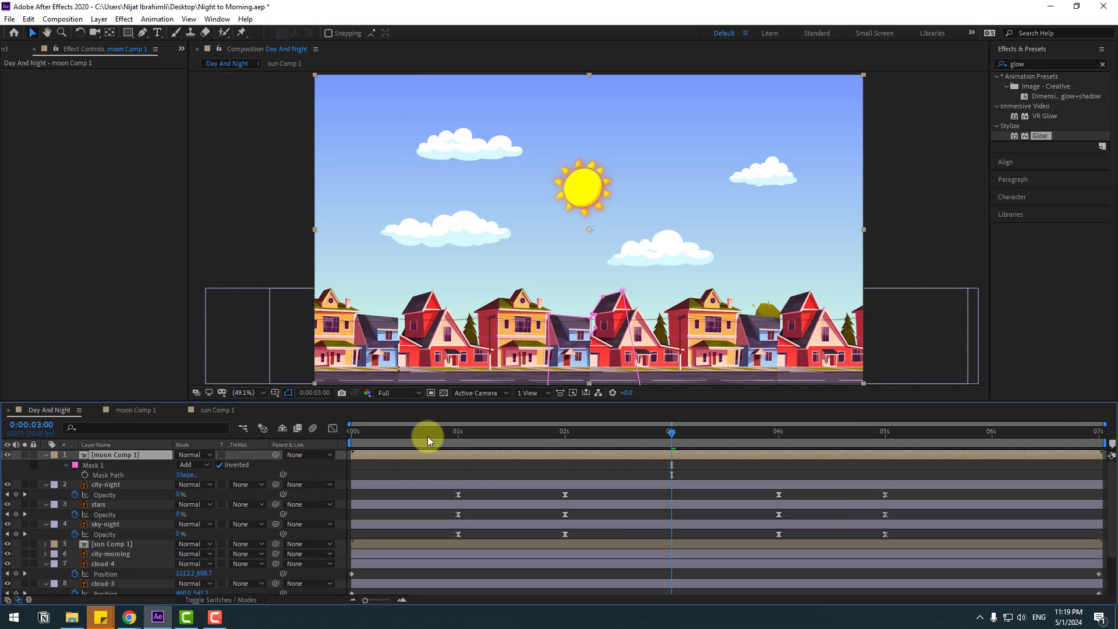
left_click(406, 434)
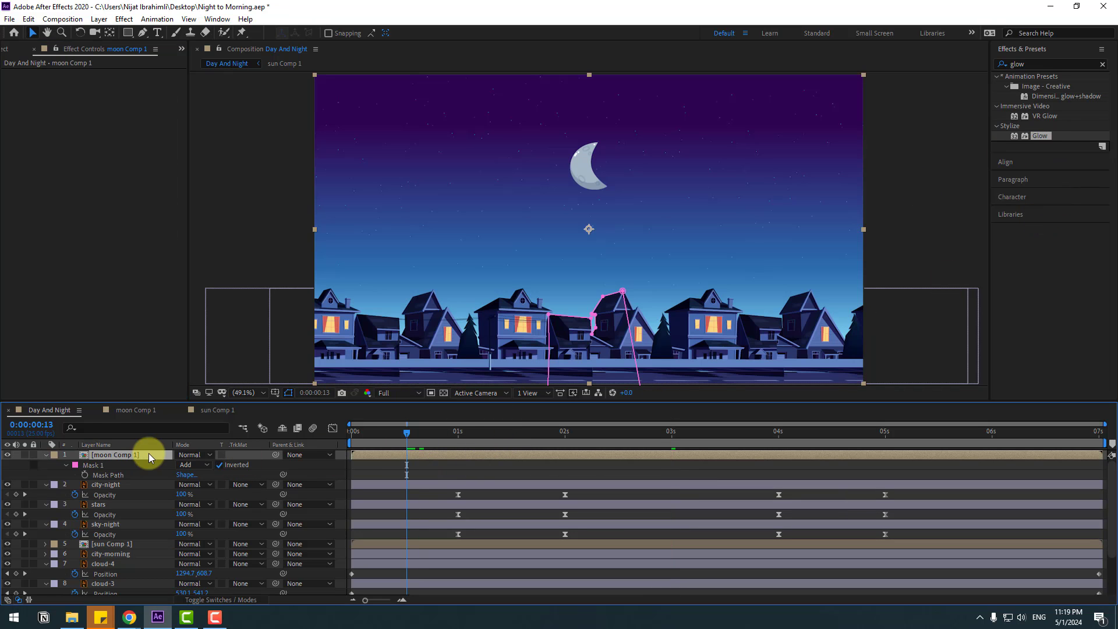
Step: Apply Glow to moon Comp 1 with a larger radius and 74.5% threshold, then preview from the start
left_click_drag(1034, 138, 93, 457)
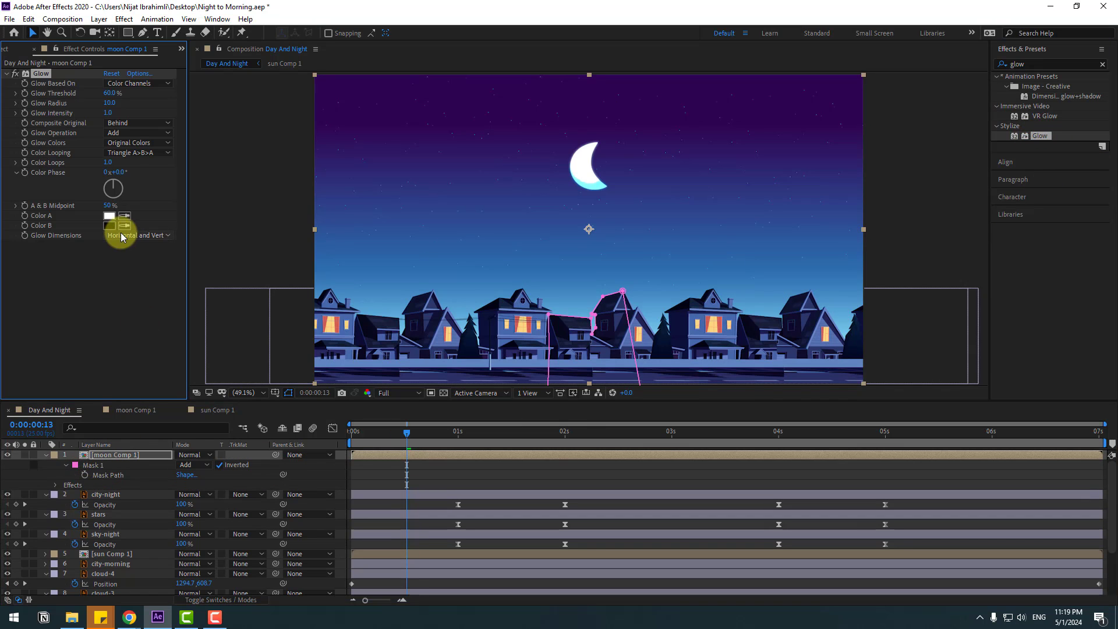
left_click_drag(111, 103, 174, 138)
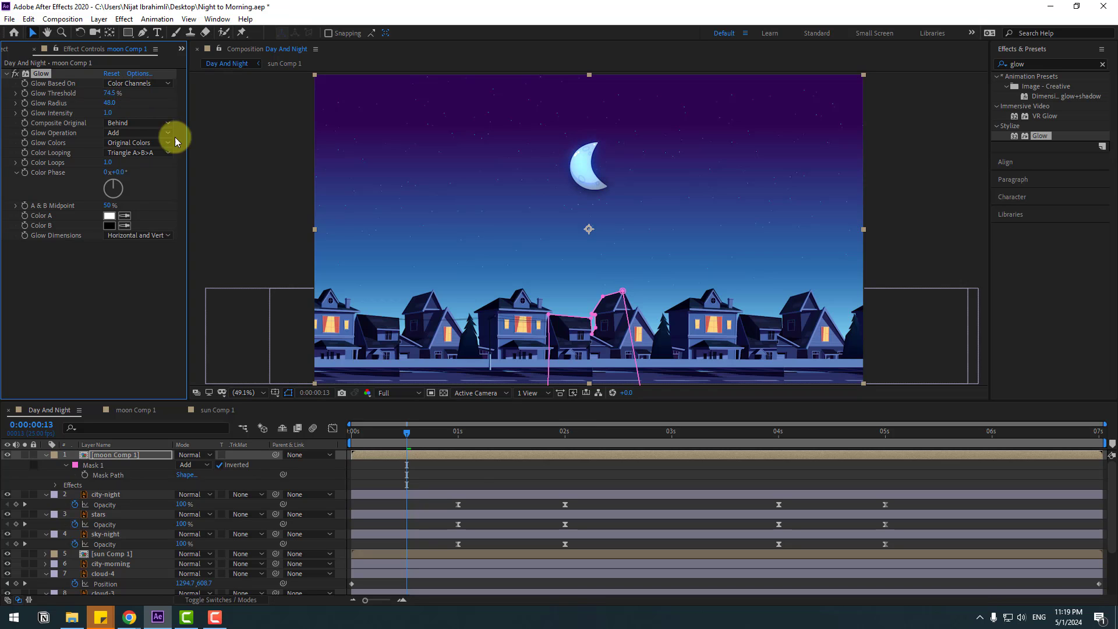
left_click(475, 463)
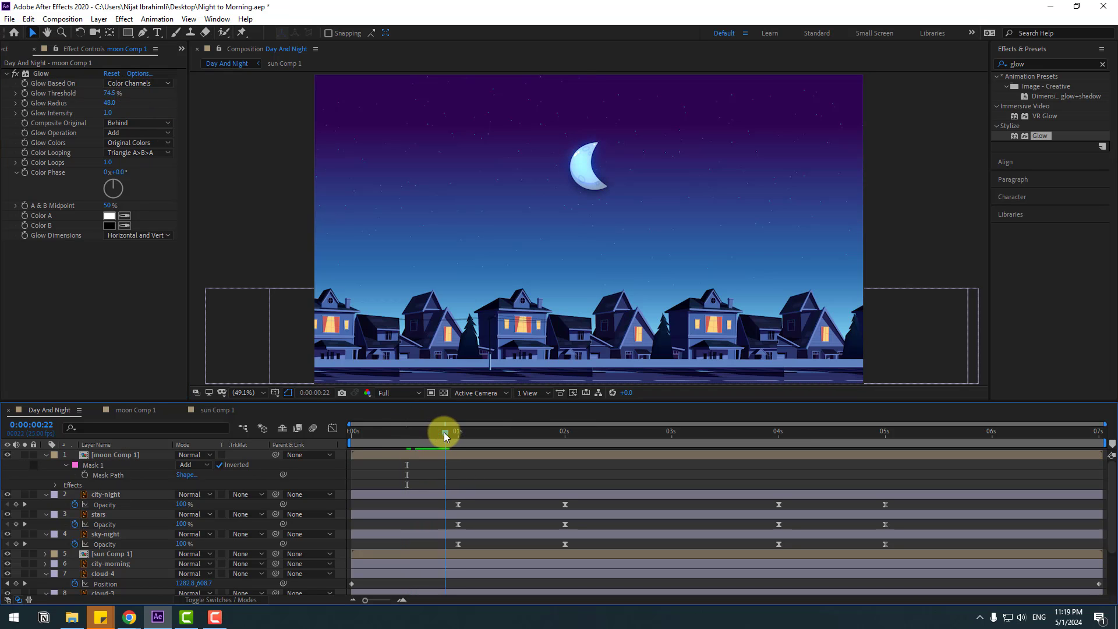
left_click_drag(444, 432, 317, 436)
key("space")
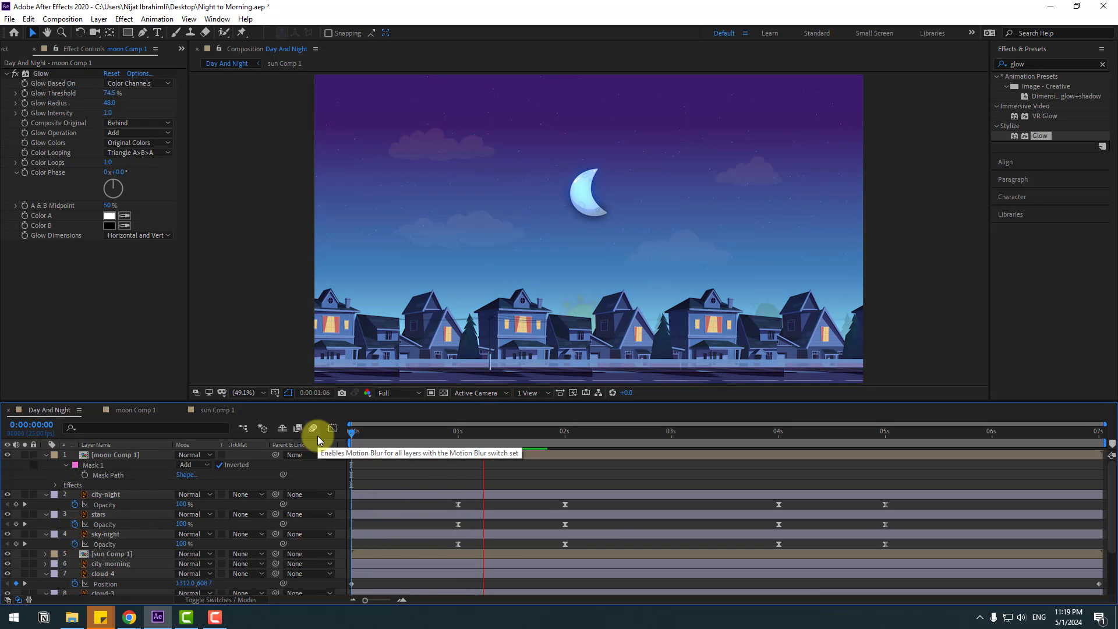